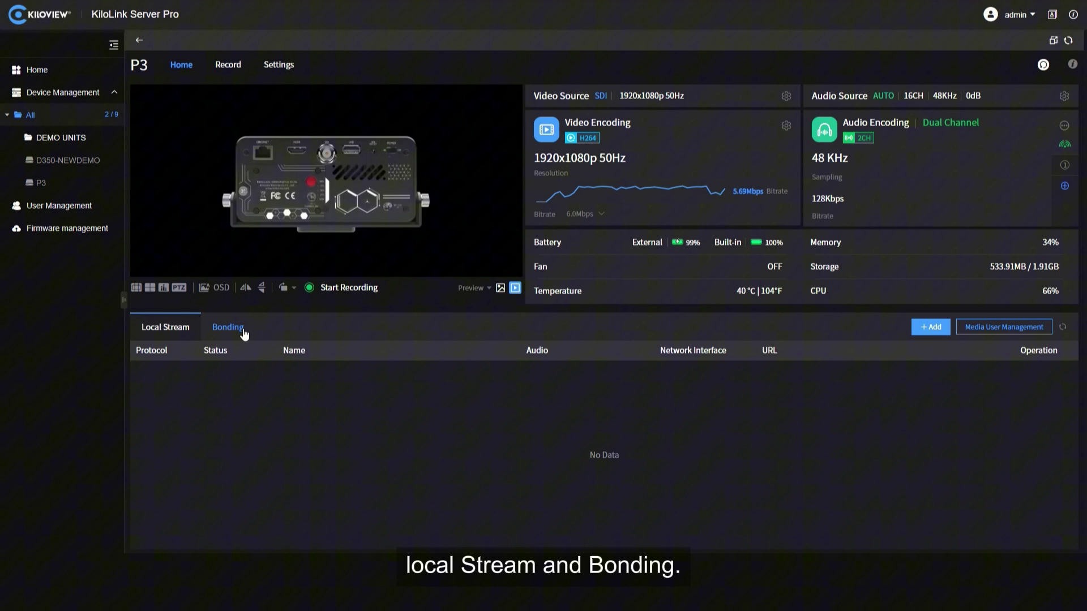
Check the P3's Bonding stream list, then go back to the empty Local Stream list.
{"action": "left_click", "coordinate": [243, 331]}
{"action": "left_click", "coordinate": [170, 329]}
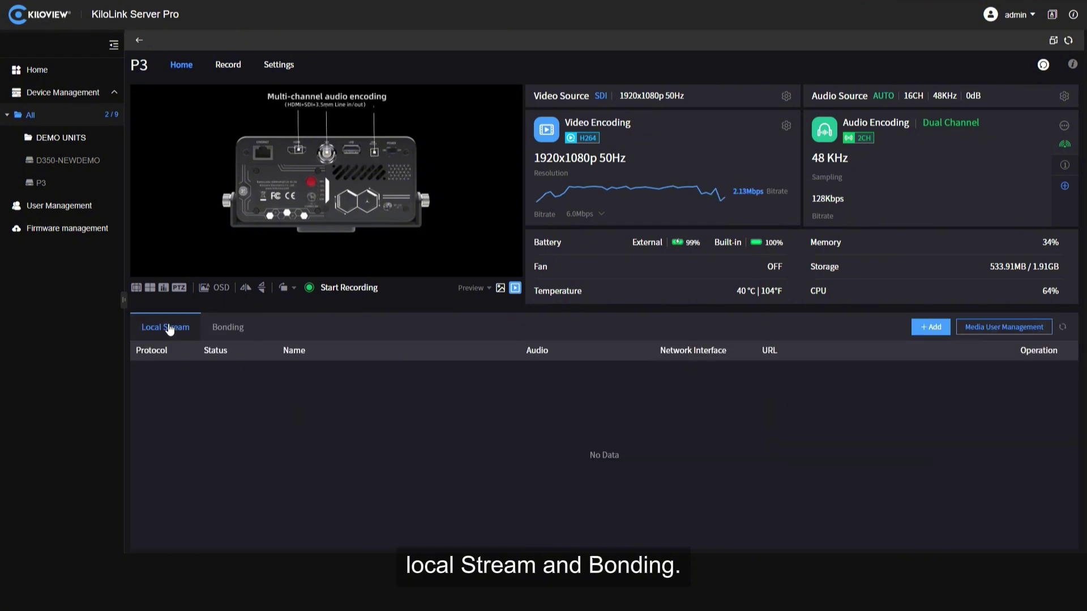
In the Add Streaming Service form, review the Network Link and Protocol choices, then reopen Protocol.
{"action": "left_click", "coordinate": [935, 327]}
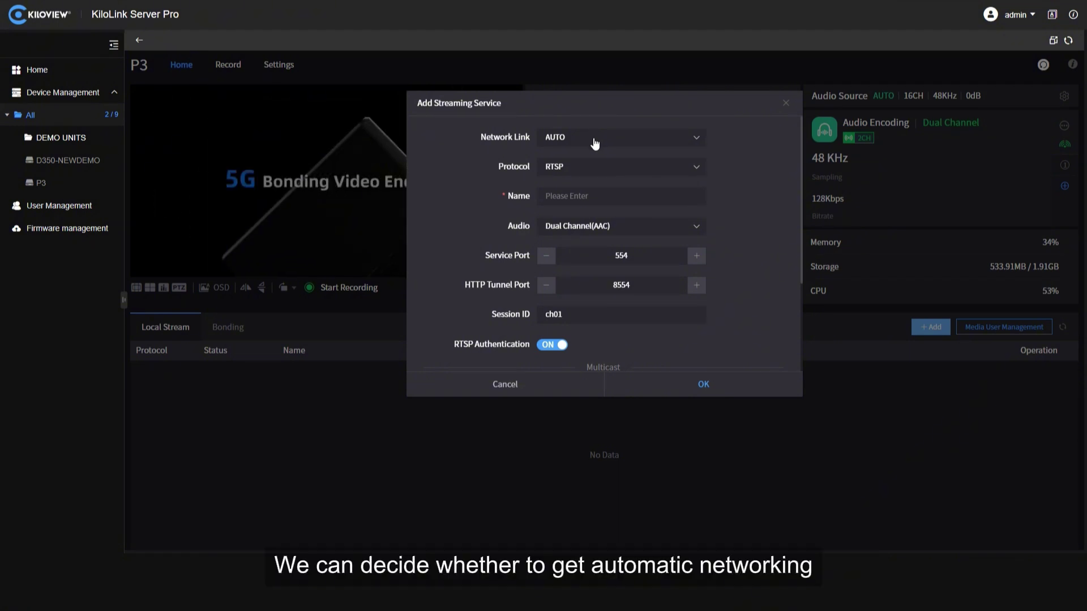
{"action": "left_click", "coordinate": [595, 144]}
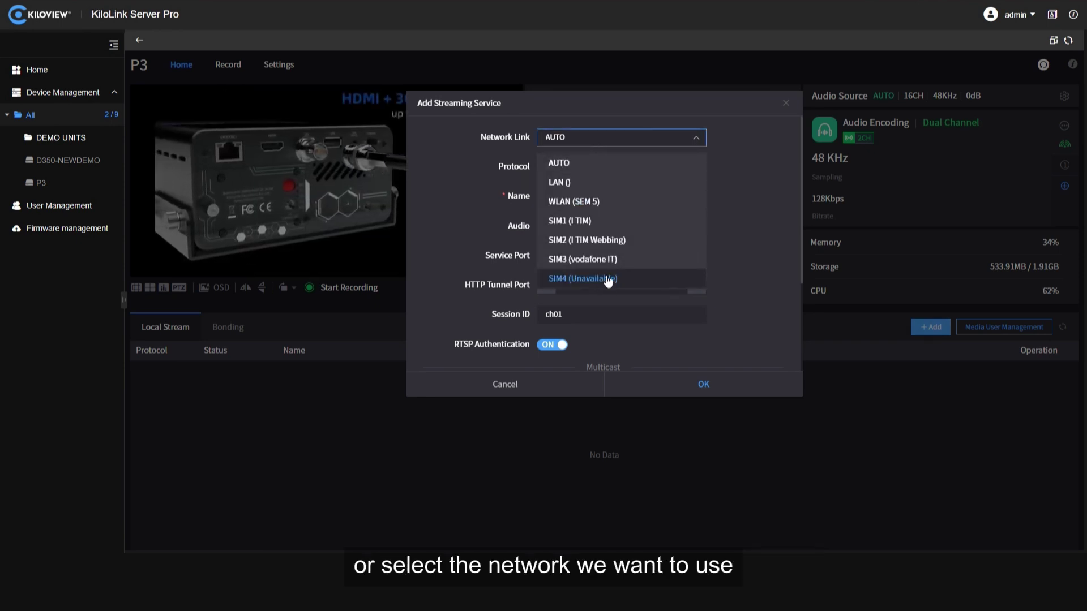
{"action": "left_click", "coordinate": [764, 164]}
{"action": "left_click", "coordinate": [569, 169]}
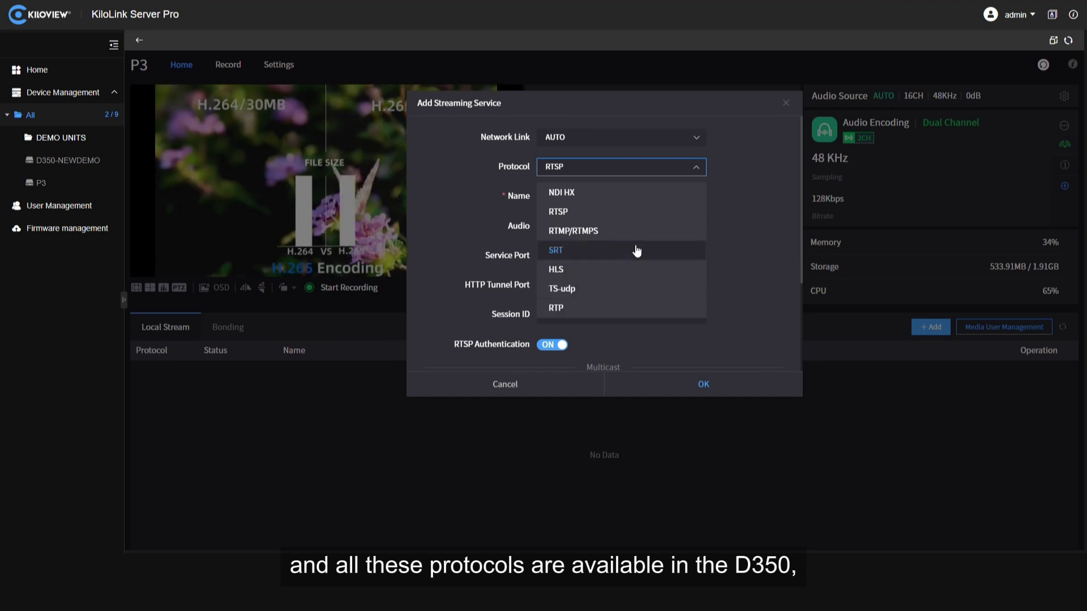
{"action": "left_click", "coordinate": [756, 191]}
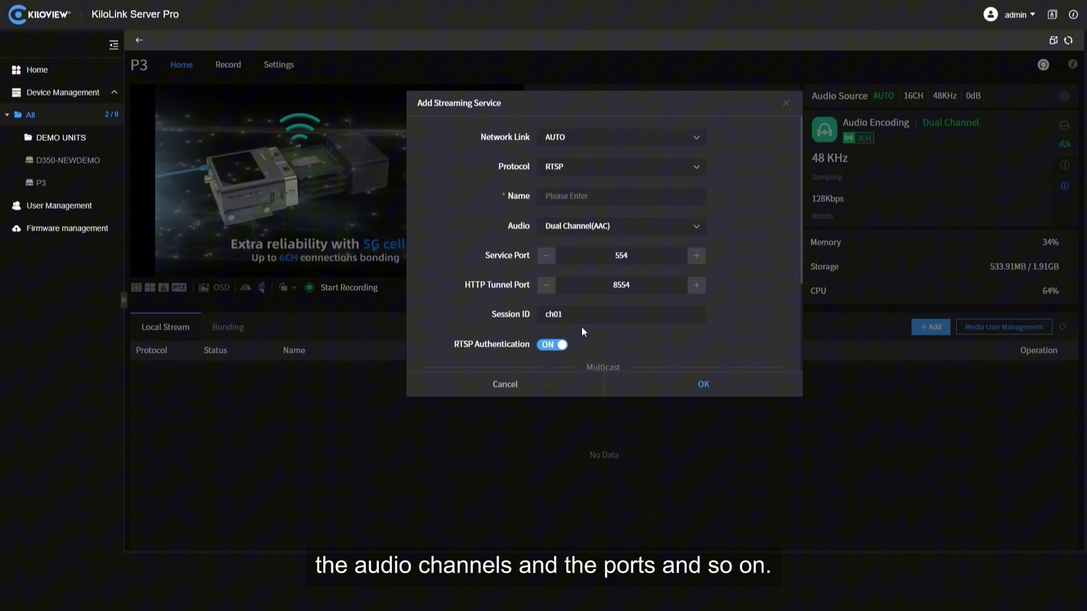
{"action": "left_click", "coordinate": [572, 173]}
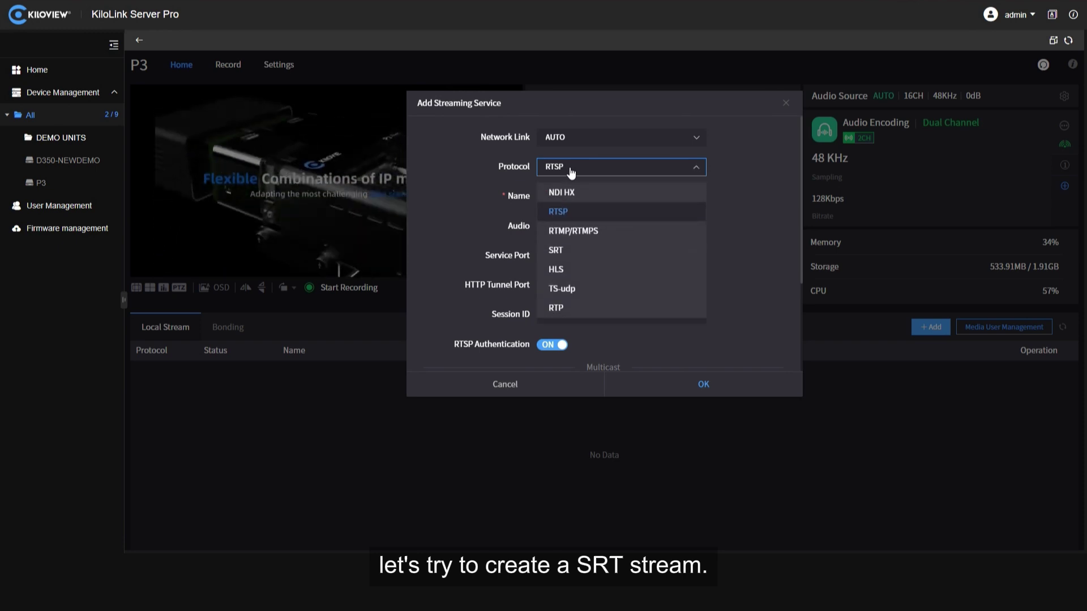
Choose SRT, name the stream p3, set Caller mode and address 217.198.139.35.
{"action": "left_click", "coordinate": [587, 258]}
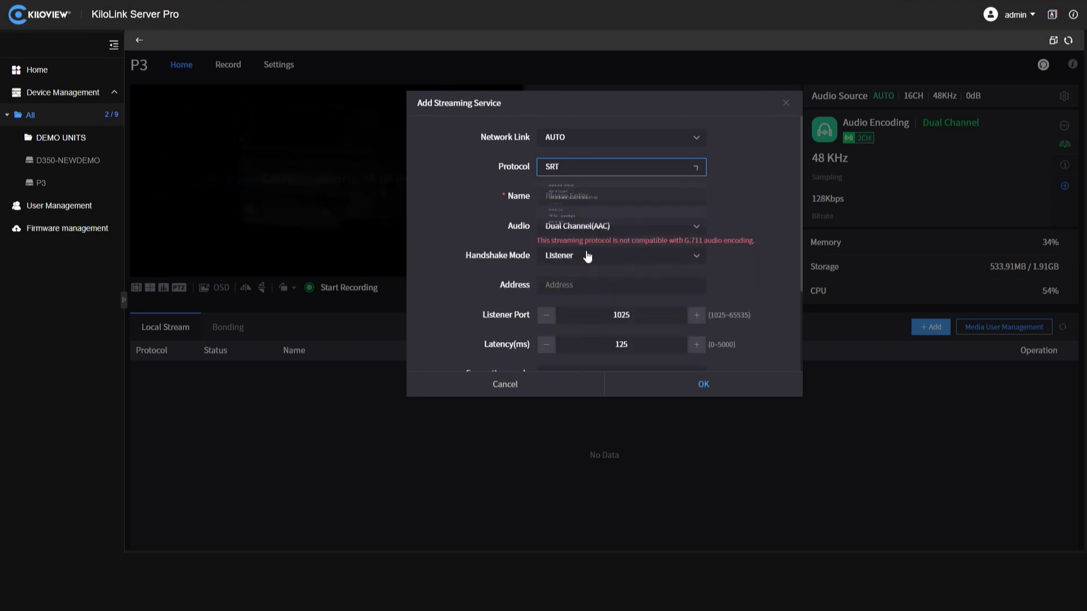
{"action": "left_click", "coordinate": [585, 197]}
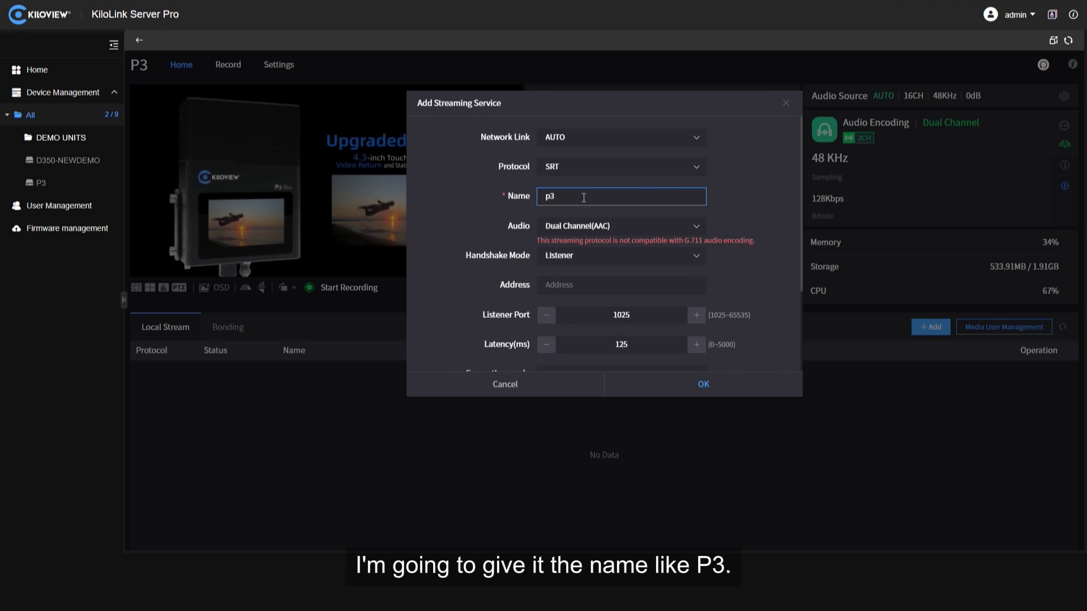
{"action": "left_click", "coordinate": [595, 259]}
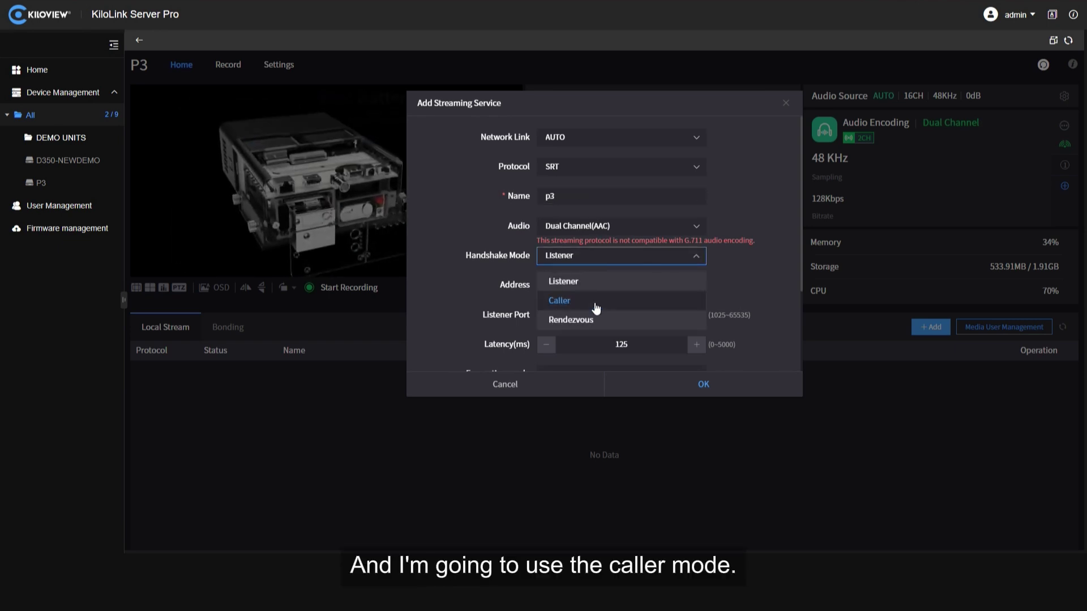
{"action": "left_click", "coordinate": [596, 302]}
{"action": "left_click", "coordinate": [583, 284]}
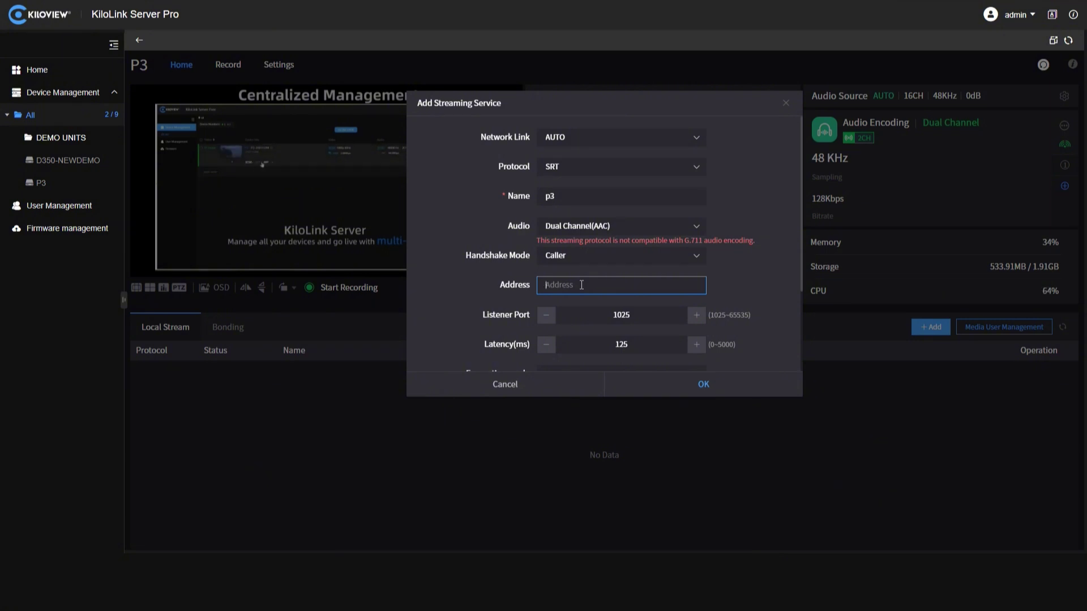
{"action": "type", "text": "217.1"}
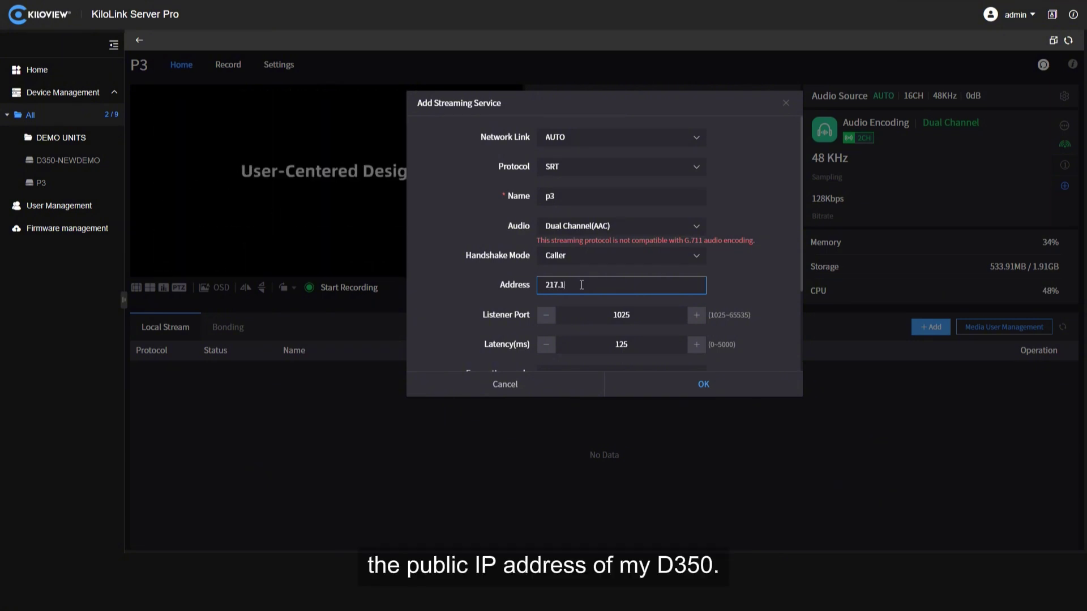
{"action": "type", "text": "98.139"}
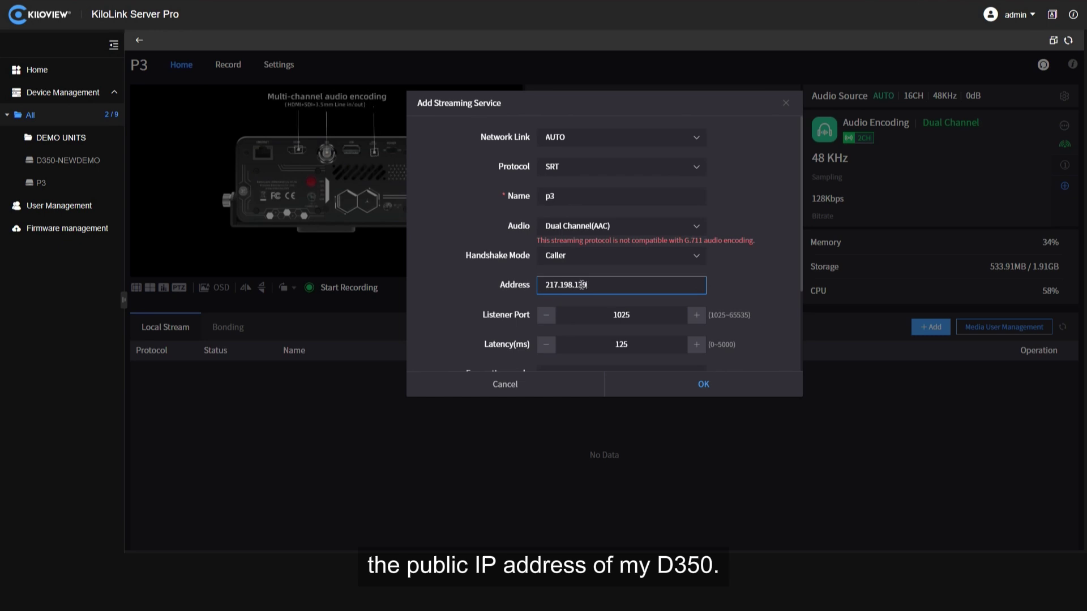
{"action": "type", "text": ".35"}
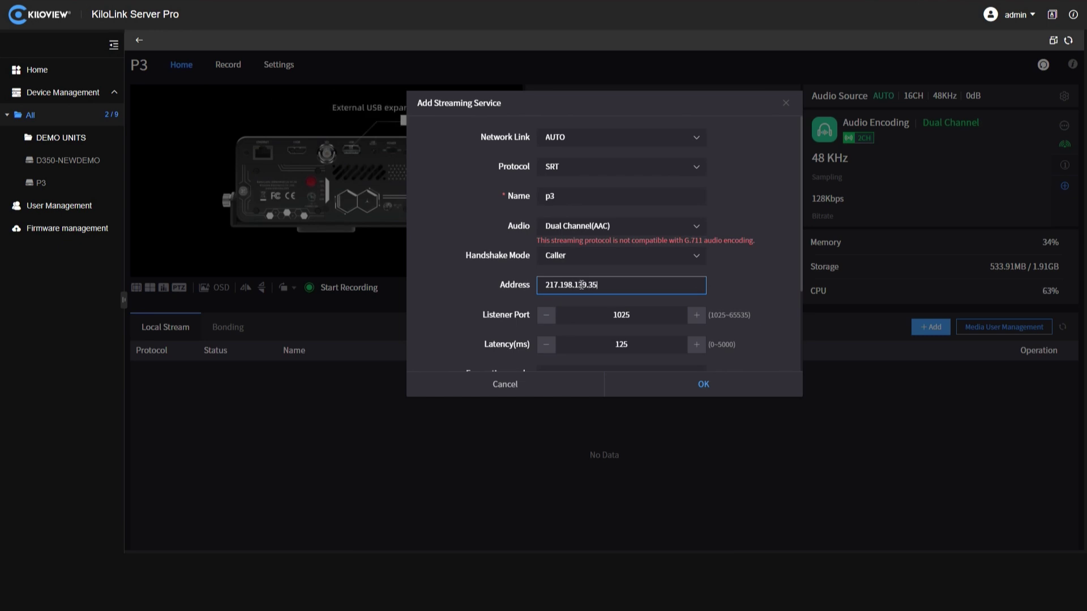
Set port 1935 and network link SIM1 (I TIM), then save the p3 stream.
{"action": "left_click", "coordinate": [623, 313]}
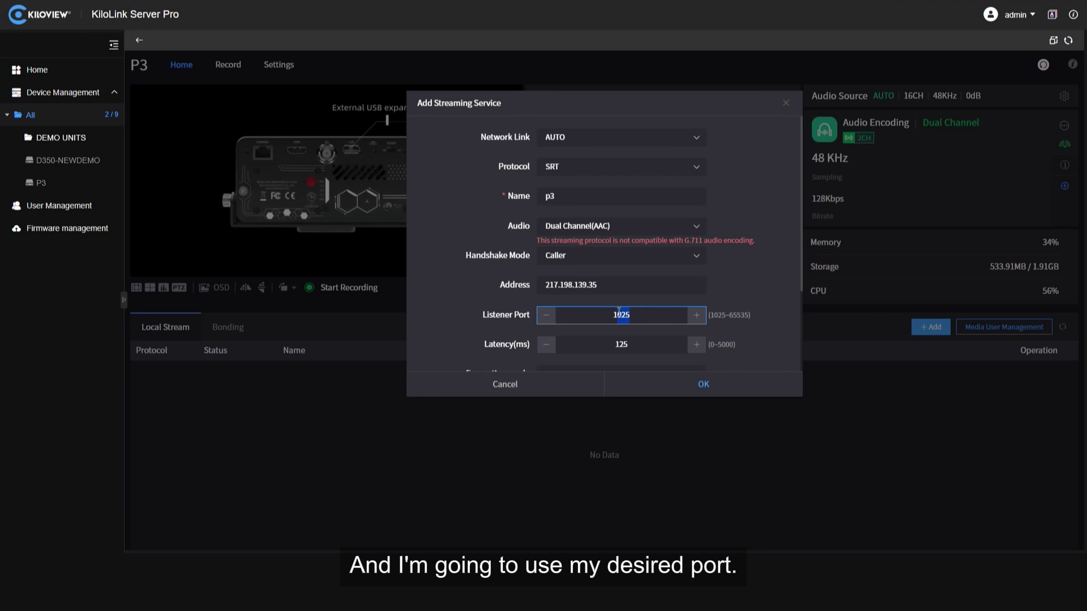
{"action": "type", "text": "93"}
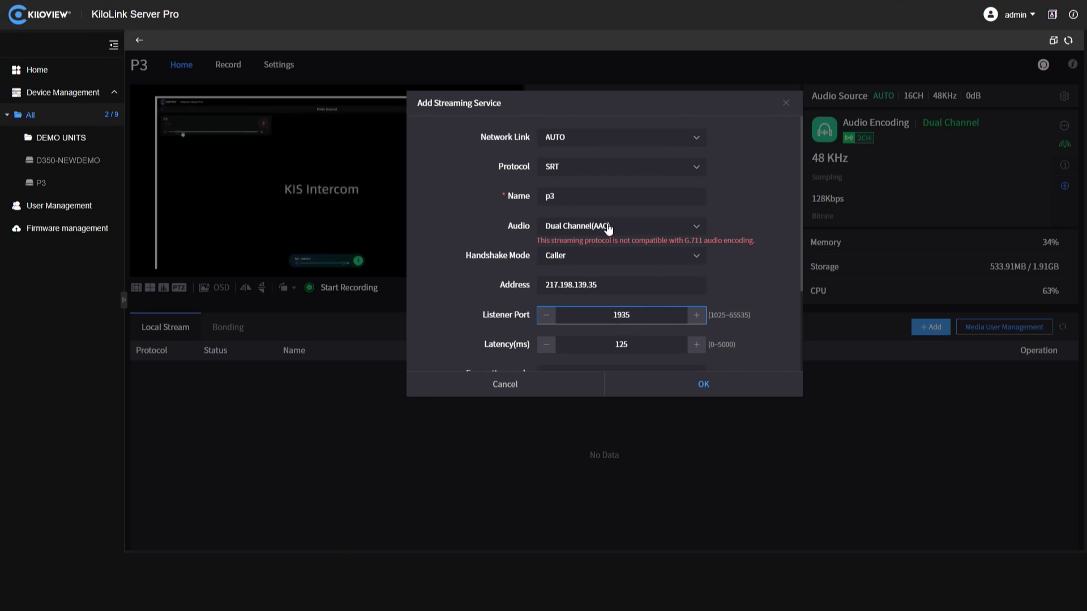
{"action": "left_click", "coordinate": [576, 143]}
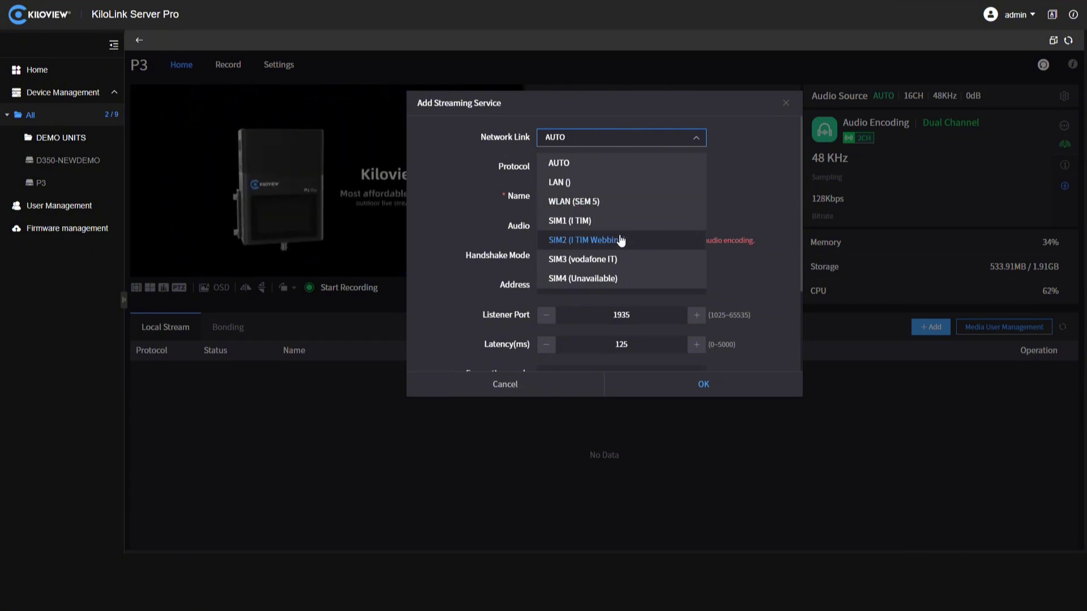
{"action": "left_click", "coordinate": [587, 225]}
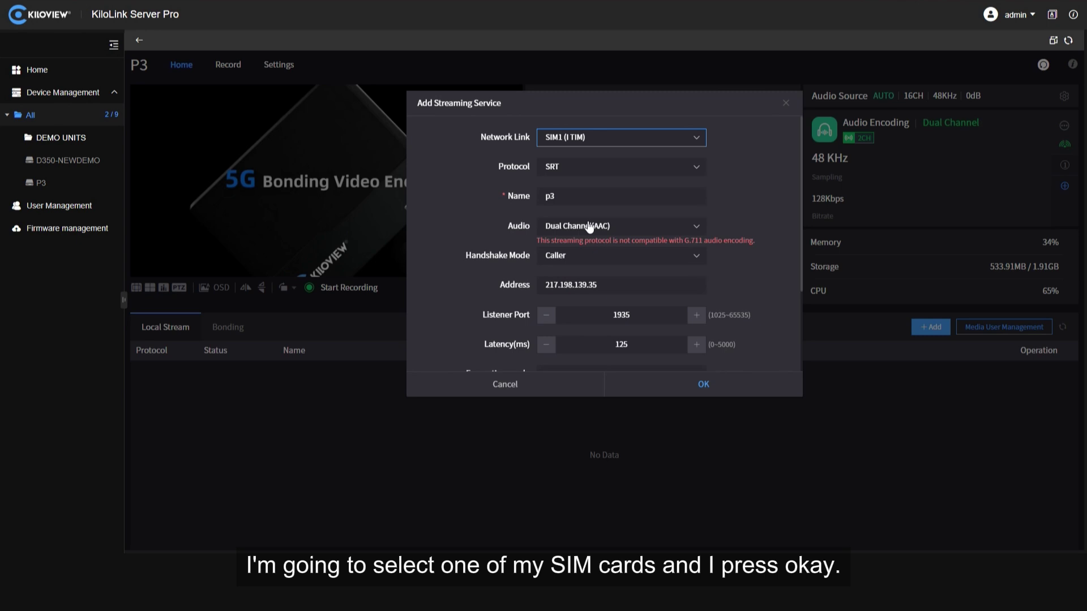
{"action": "left_click", "coordinate": [706, 386]}
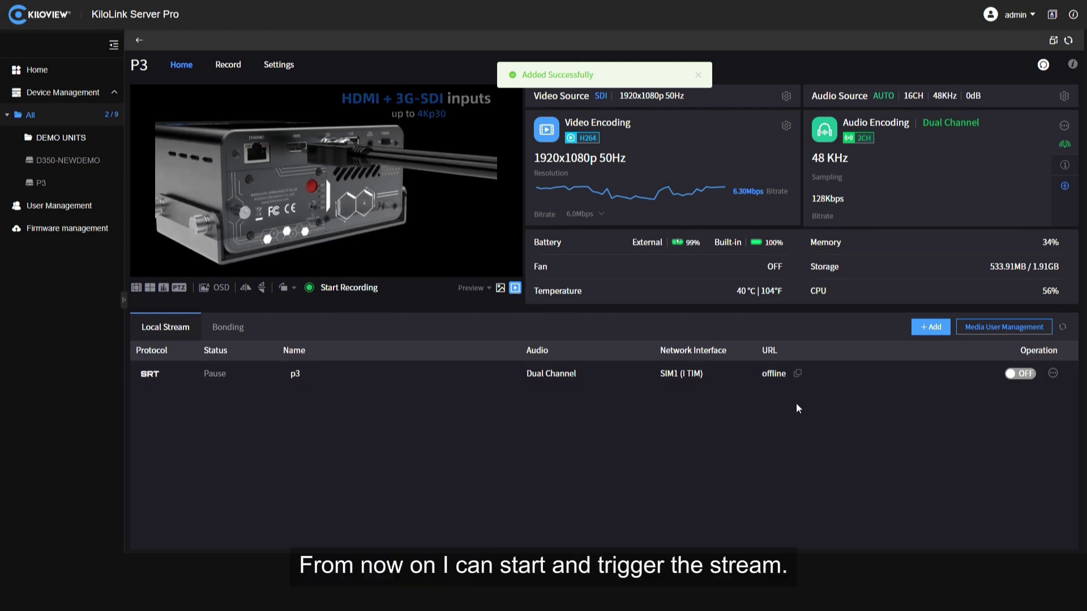
Turn the p3 stream's Operation ON and copy its srt:// address.
{"action": "left_click", "coordinate": [1025, 374]}
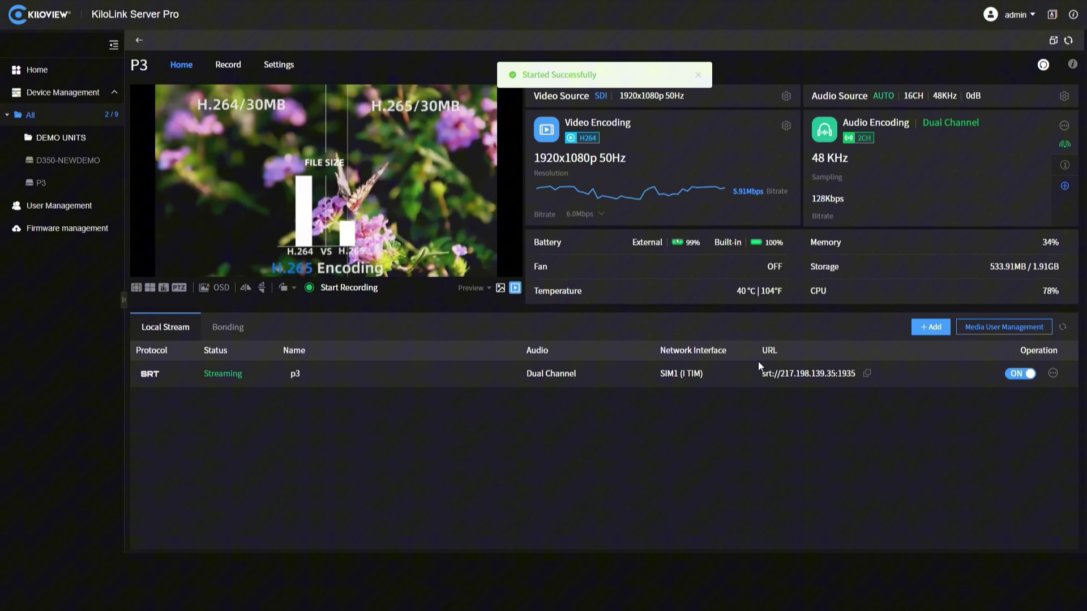
{"action": "left_click", "coordinate": [866, 375]}
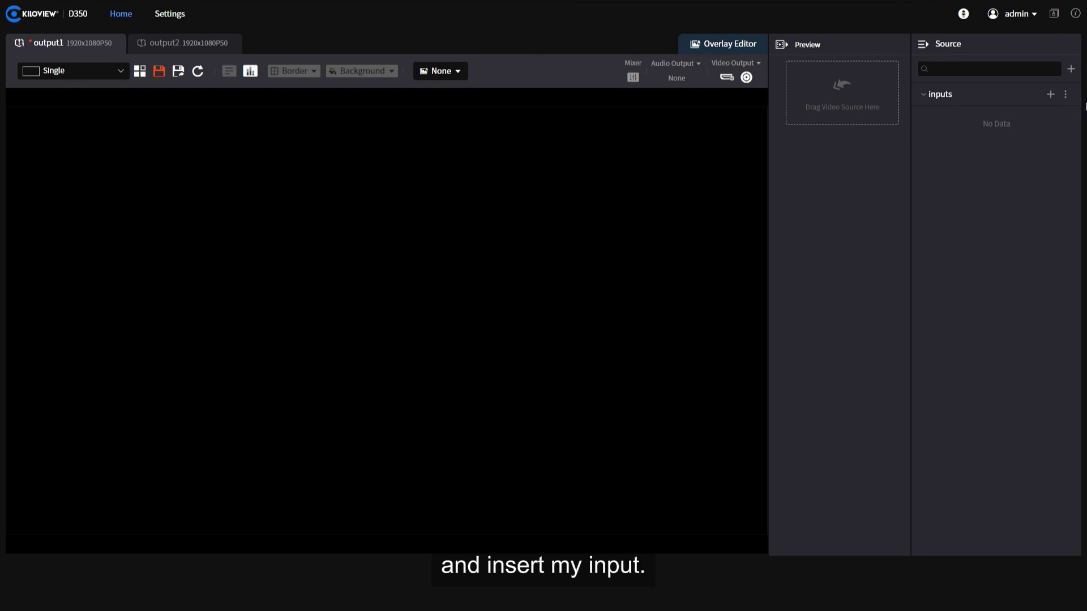
Add a new D350 input and paste the srt://217.198.139.35:1935 URL.
{"action": "left_click", "coordinate": [1051, 94]}
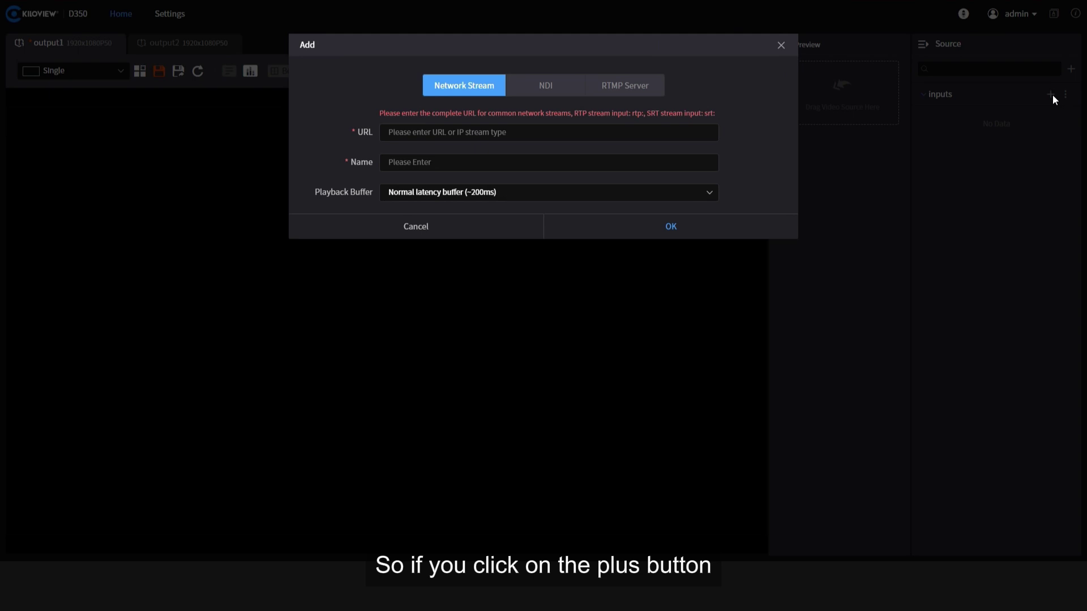
{"action": "left_click", "coordinate": [463, 131]}
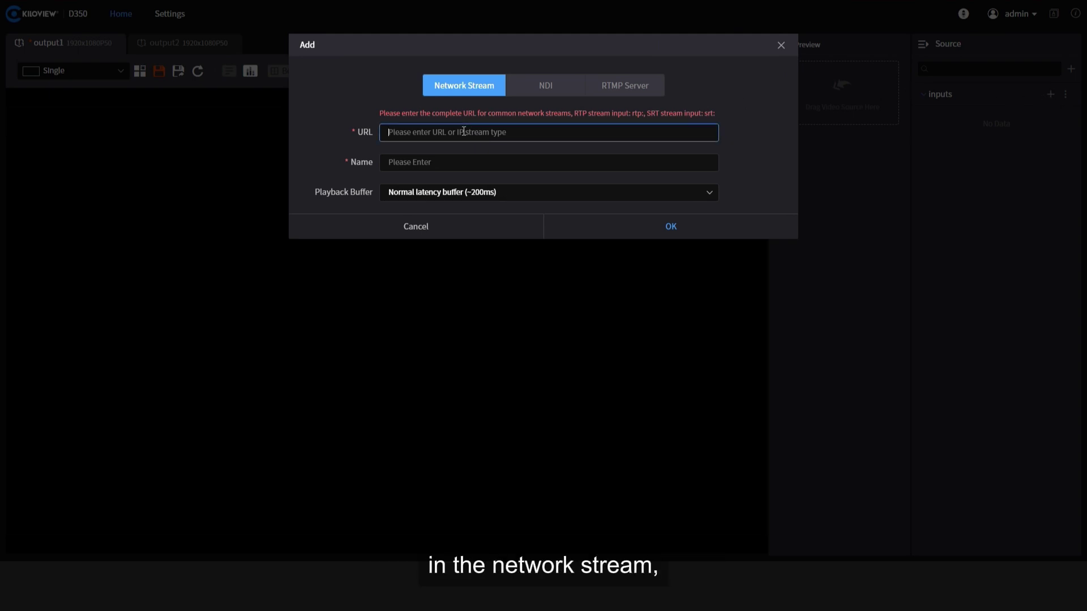
{"action": "key", "text": "ctrl+v"}
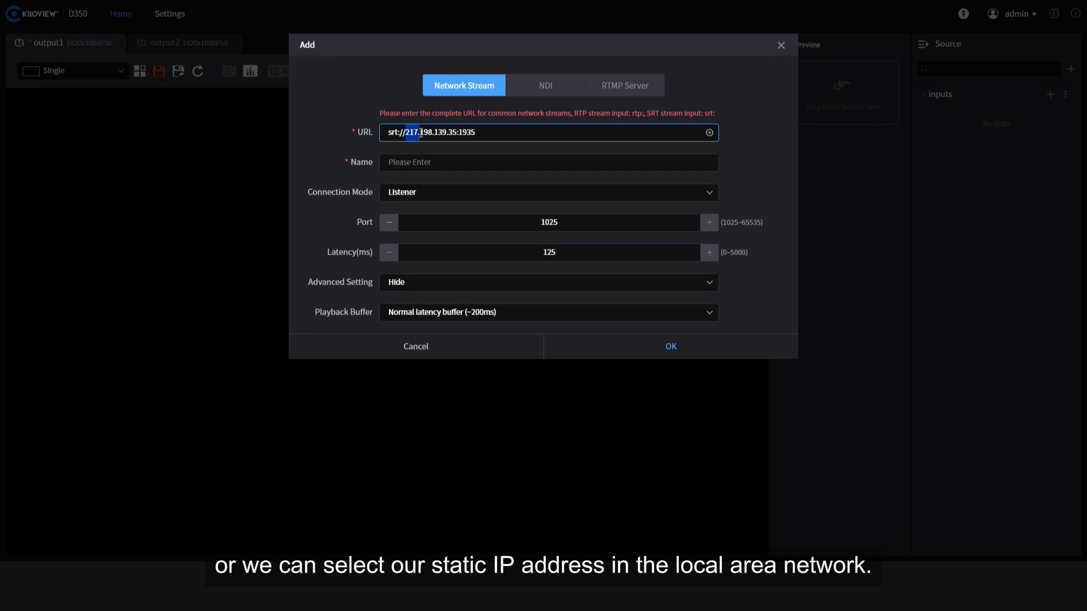
{"action": "left_click_drag", "start_coordinate": [420, 132], "coordinate": [488, 134]}
{"action": "left_click", "coordinate": [498, 133]}
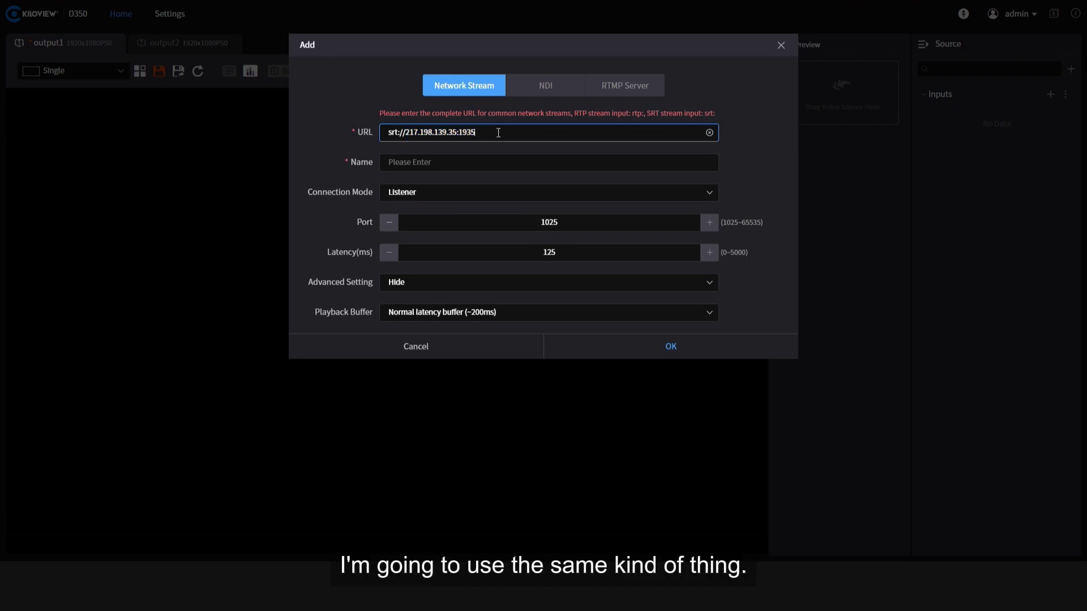
Name the input p3, set its port to 1935, and confirm.
{"action": "left_click", "coordinate": [438, 163]}
{"action": "type", "text": "p3"}
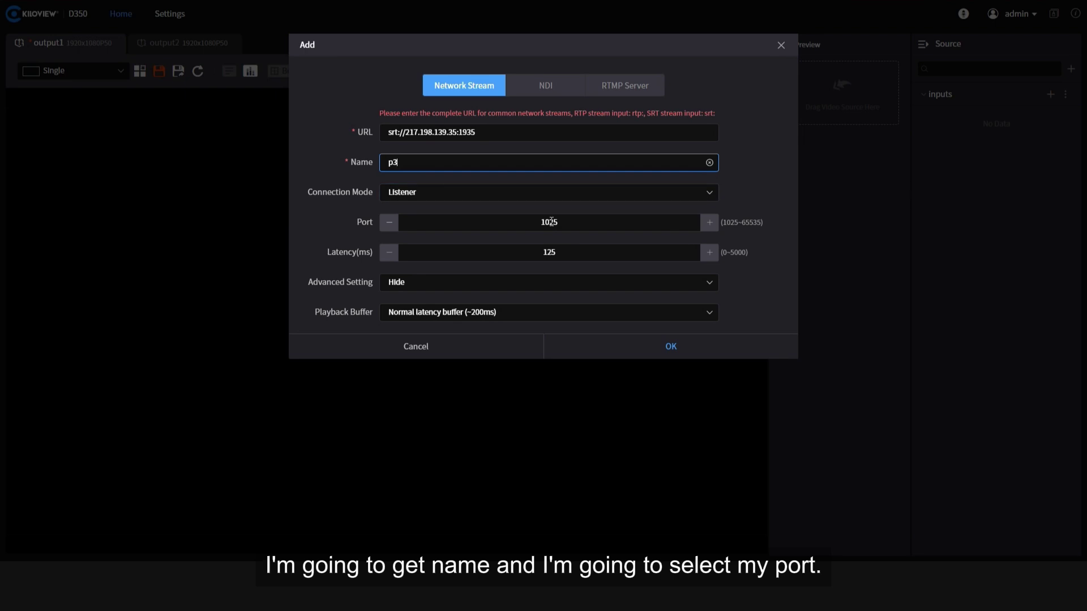
{"action": "left_click_drag", "start_coordinate": [548, 221], "coordinate": [555, 221]}
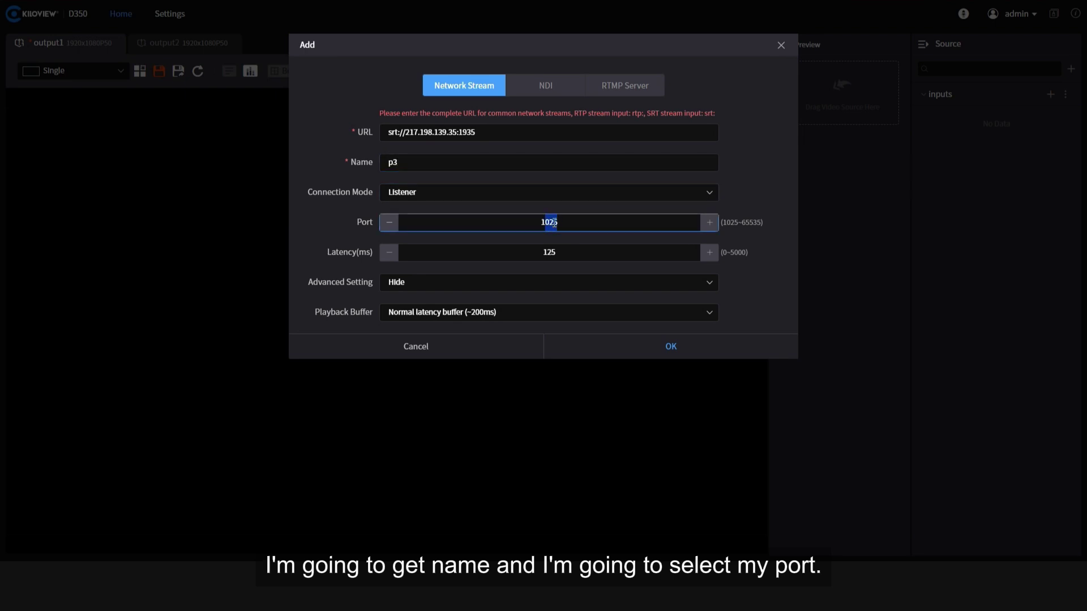
{"action": "type", "text": "193"}
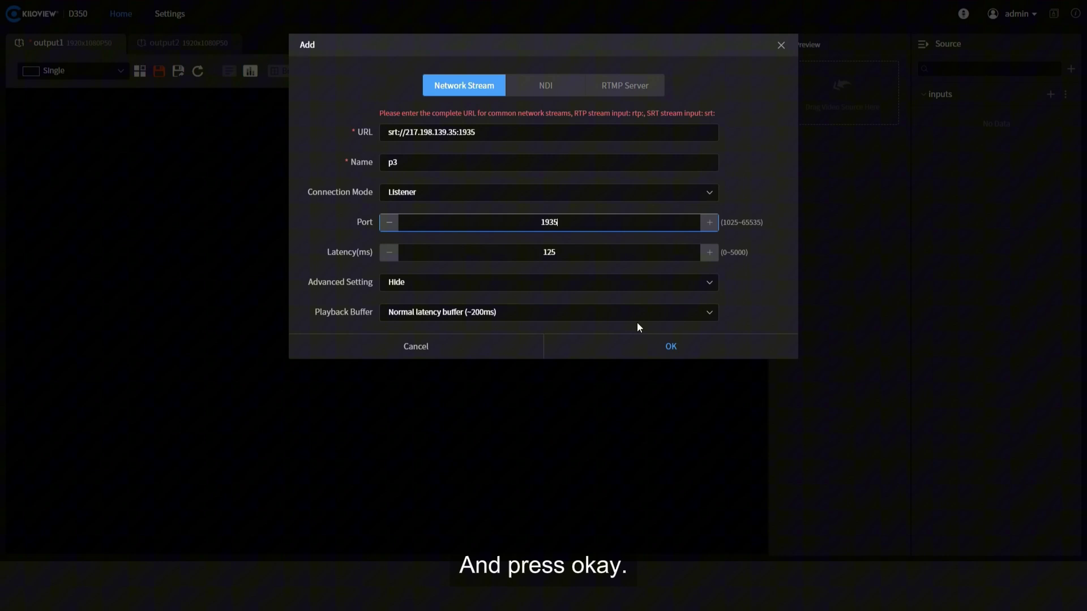
{"action": "left_click", "coordinate": [647, 347]}
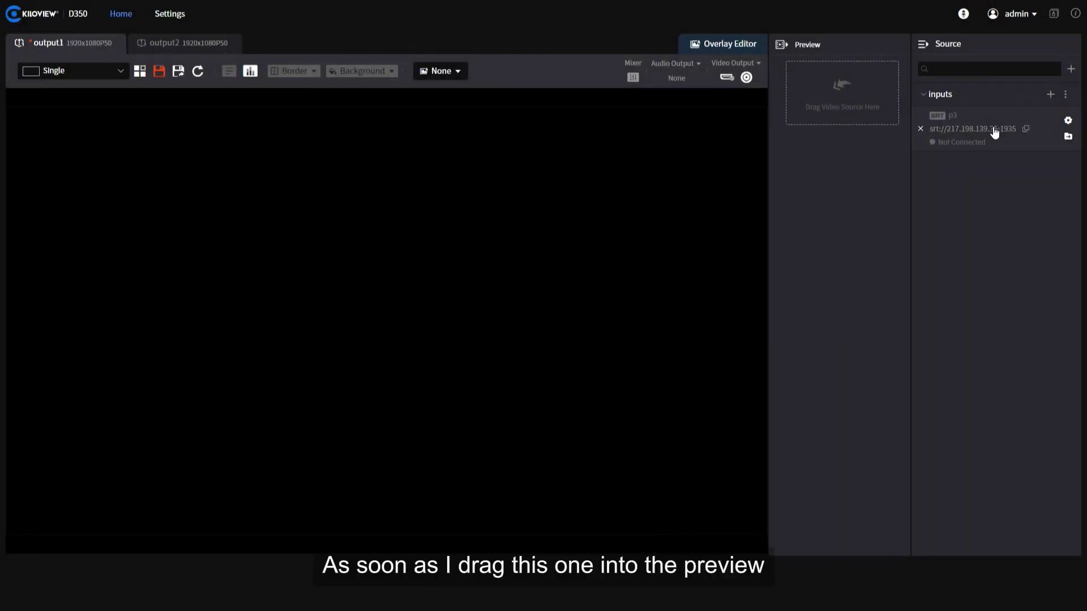
Drag the p3 source into Preview, then onto the output1 canvas.
{"action": "left_click_drag", "start_coordinate": [995, 130], "coordinate": [841, 94]}
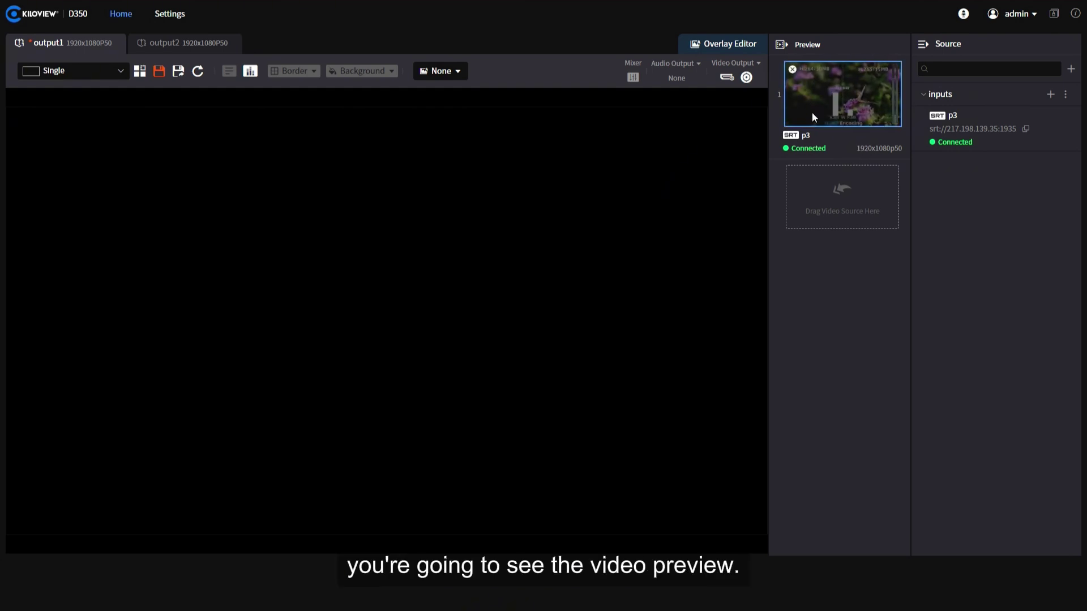
{"action": "left_click_drag", "start_coordinate": [872, 87], "coordinate": [508, 181]}
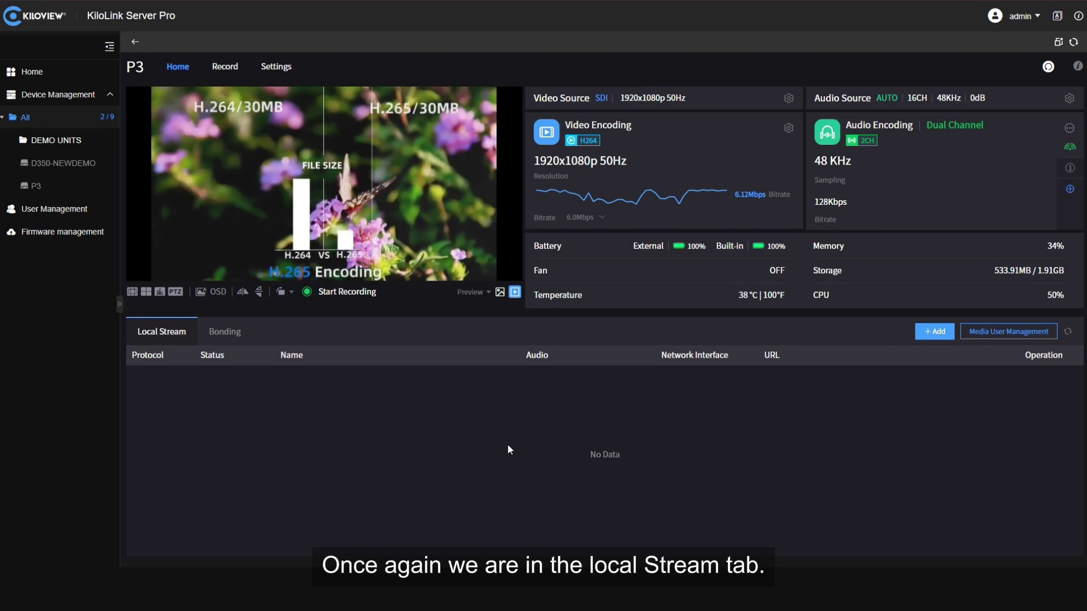
Start a new local stream using NDI HX over WLAN (SEM 5).
{"action": "left_click", "coordinate": [934, 331]}
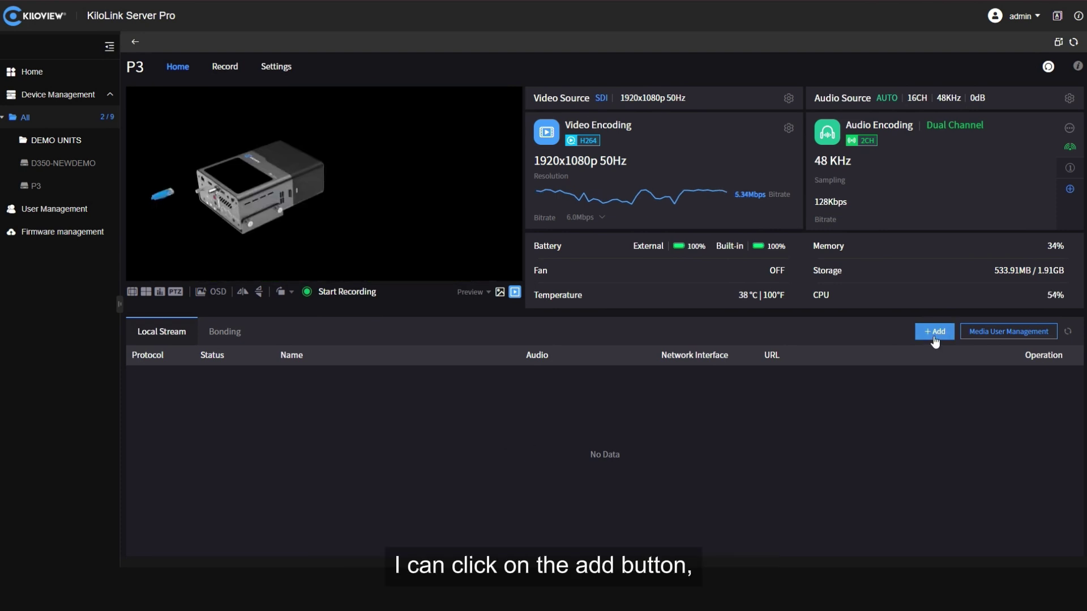
{"action": "left_click", "coordinate": [585, 170]}
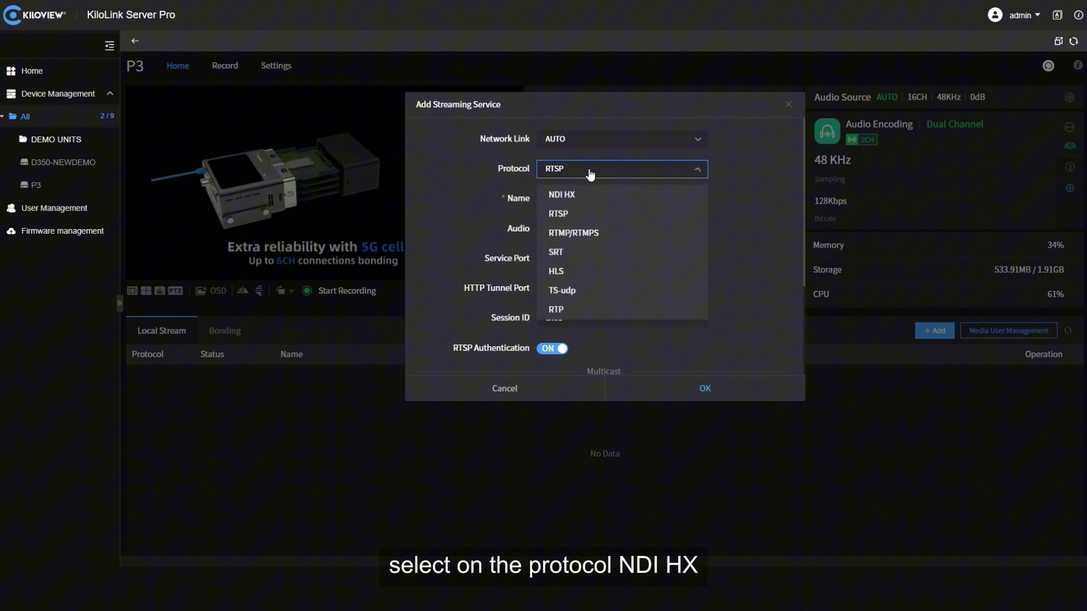
{"action": "left_click", "coordinate": [589, 193]}
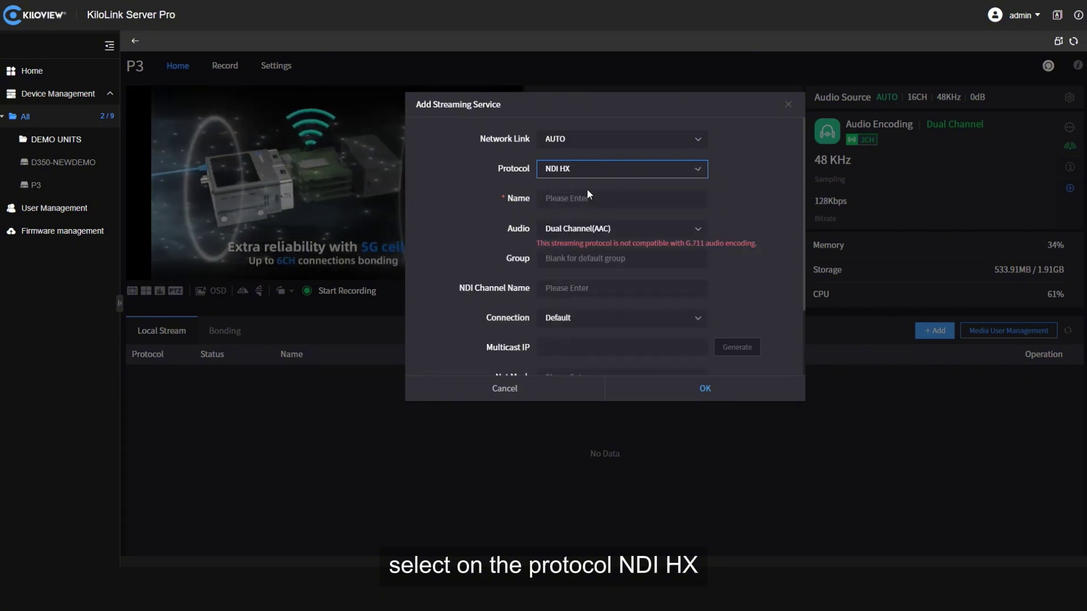
{"action": "left_click", "coordinate": [591, 141]}
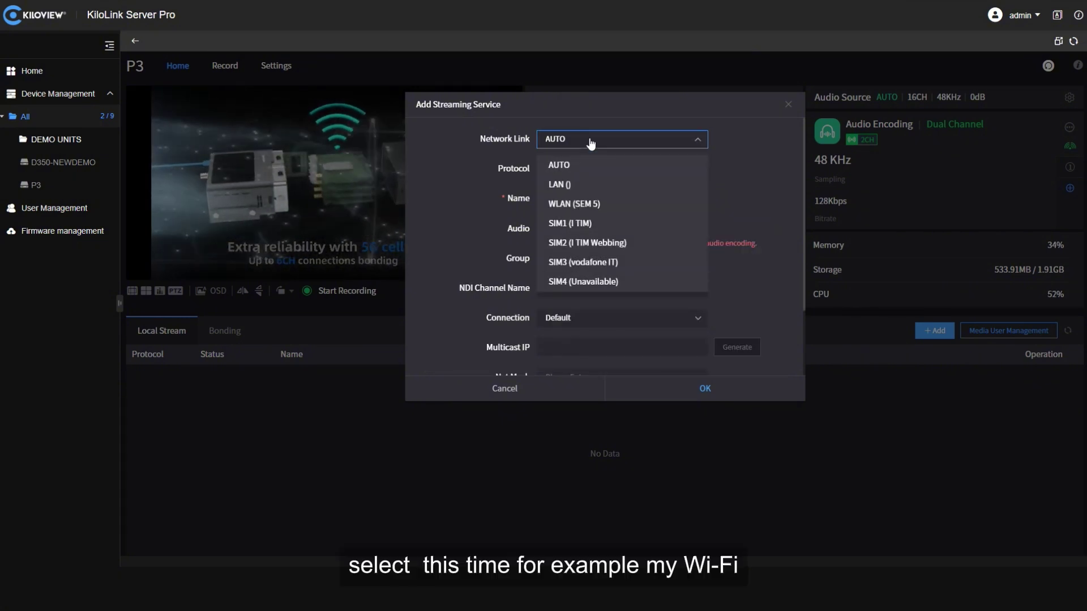
{"action": "left_click", "coordinate": [597, 205]}
Name it p3-wifi, reuse p3-wifi as the NDI Channel Name, and confirm.
{"action": "left_click", "coordinate": [584, 200]}
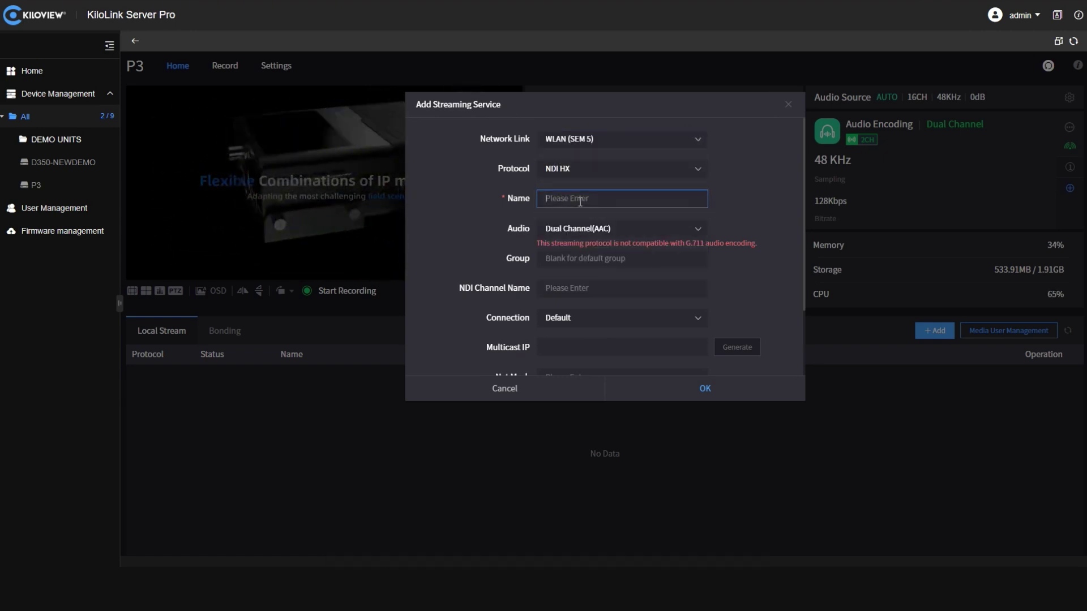
{"action": "type", "text": "p3-"}
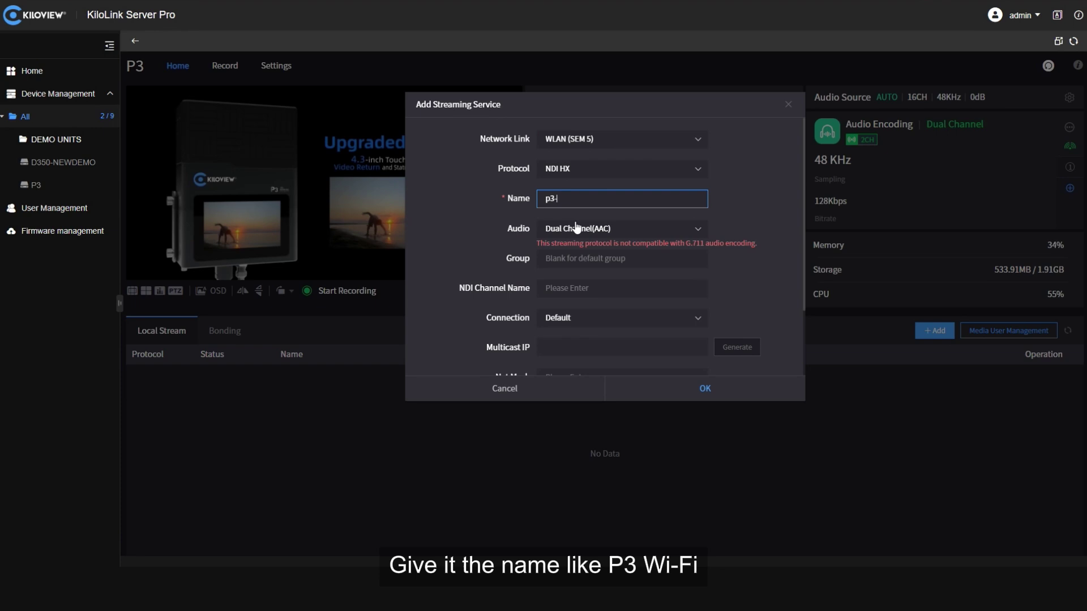
{"action": "type", "text": "wifi"}
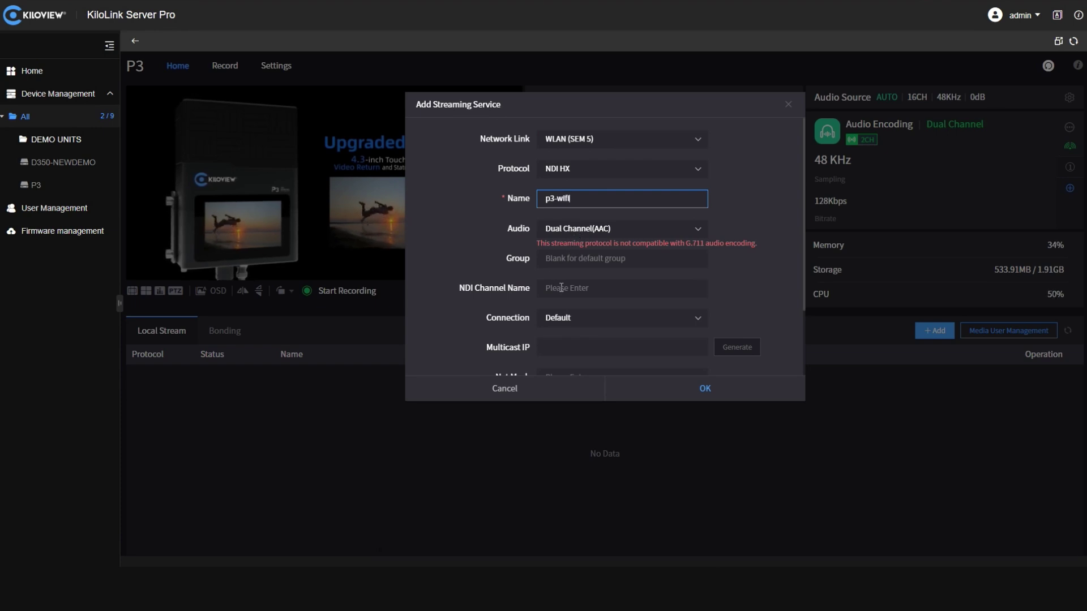
{"action": "key", "text": "ctrl+a"}
{"action": "key", "text": "ctrl+c"}
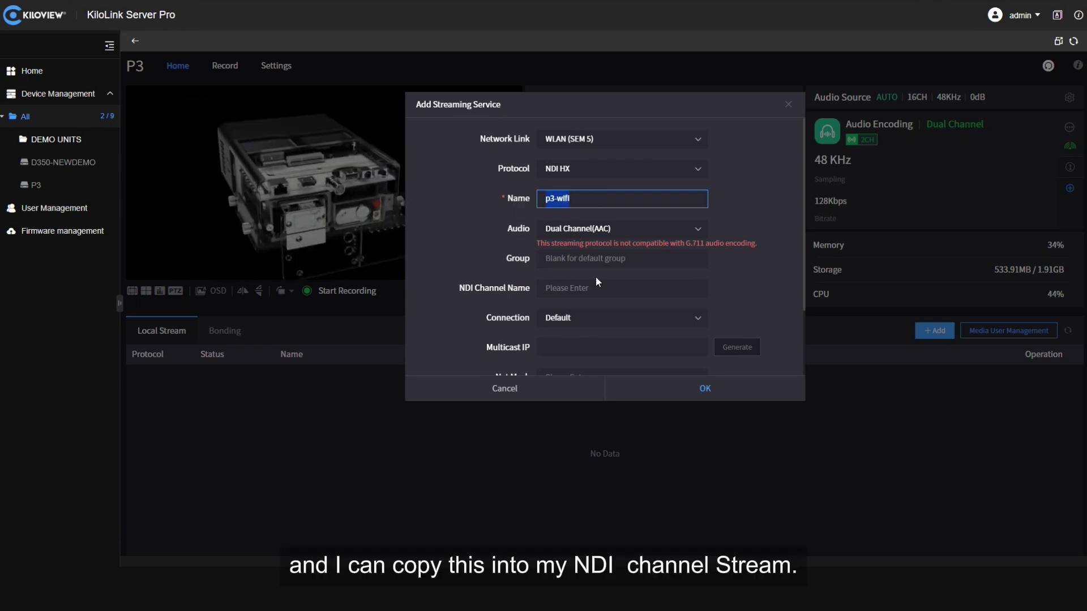
{"action": "left_click", "coordinate": [589, 288]}
{"action": "key", "text": "ctrl+v"}
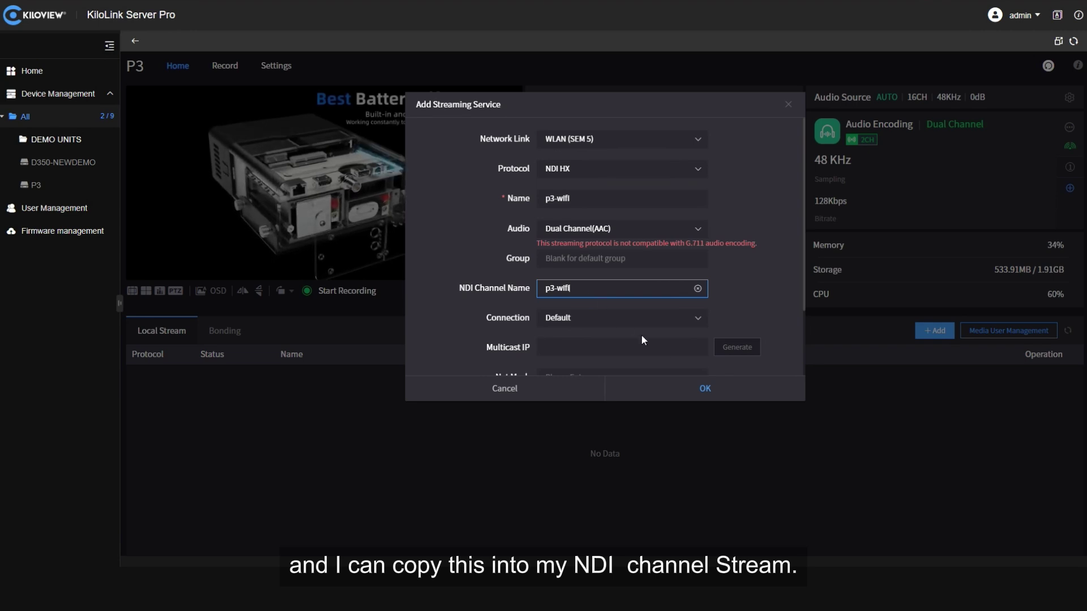
{"action": "left_click", "coordinate": [714, 389]}
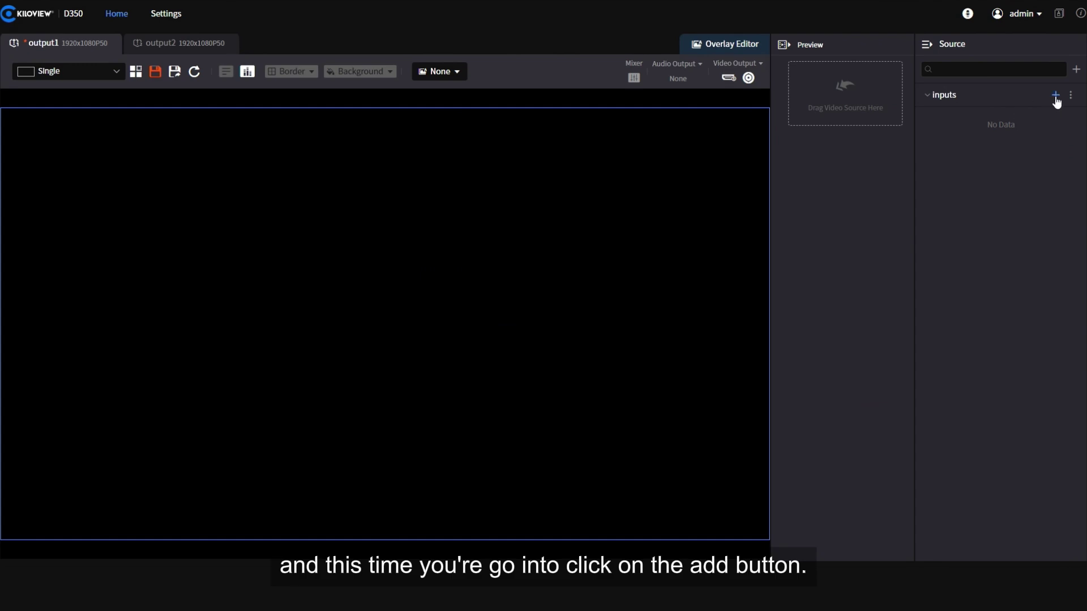
Add the auto-discovered P3-DEMO (p3-wifi) NDI source as an input and drag it into Preview.
{"action": "left_click", "coordinate": [1056, 95]}
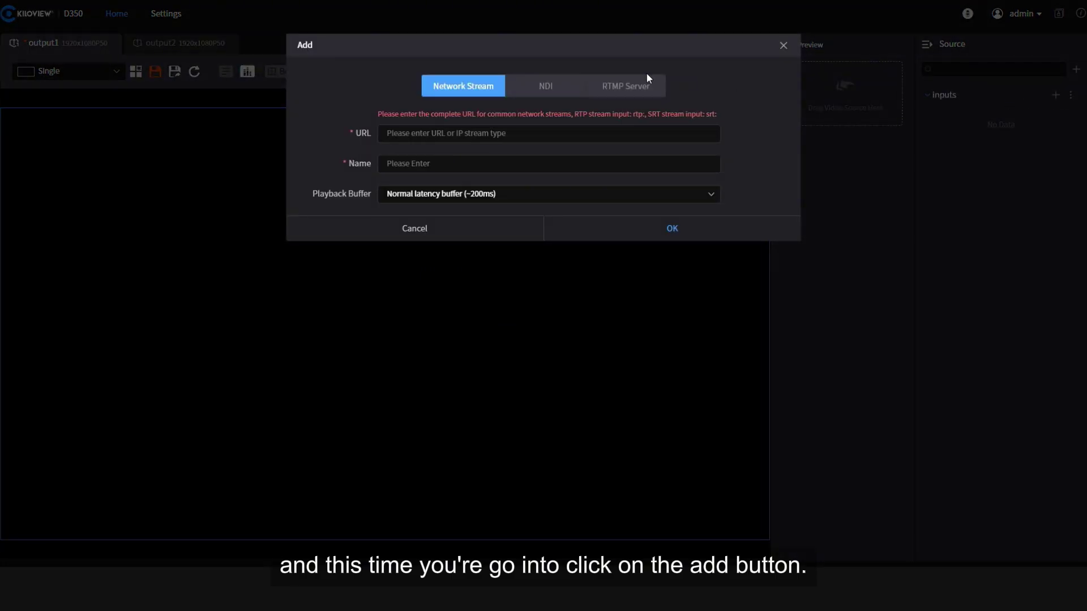
{"action": "left_click", "coordinate": [542, 90]}
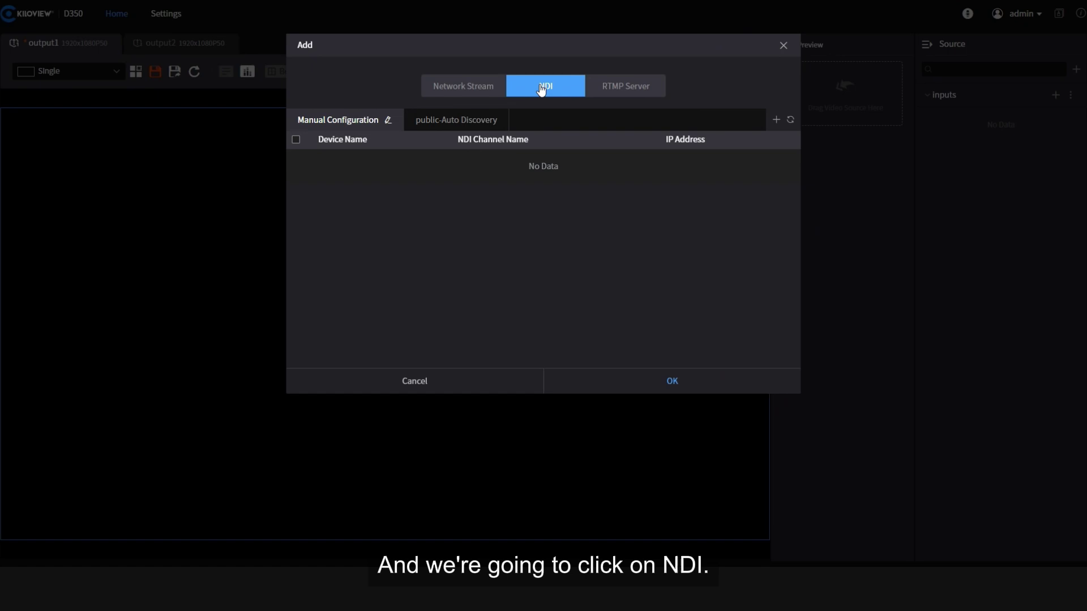
{"action": "left_click", "coordinate": [453, 127]}
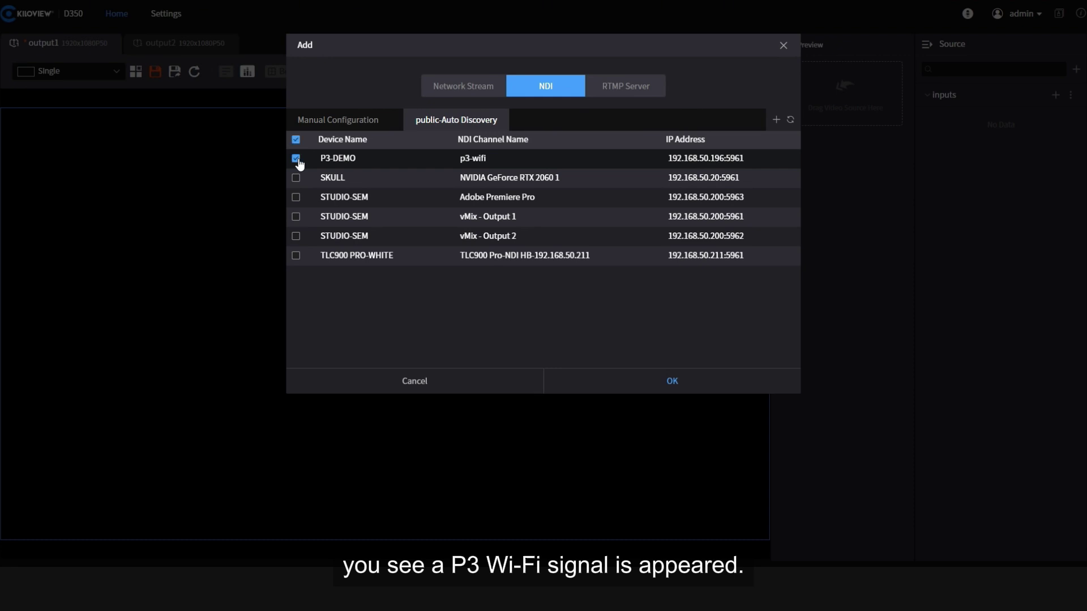
{"action": "left_click", "coordinate": [646, 386]}
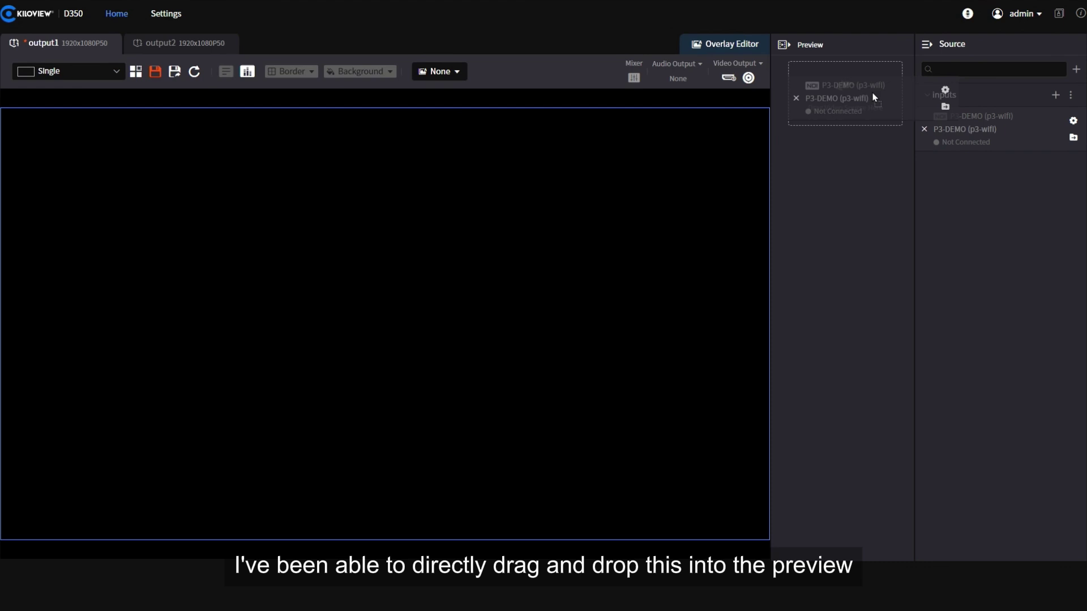
{"action": "left_click_drag", "start_coordinate": [873, 97], "coordinate": [579, 207]}
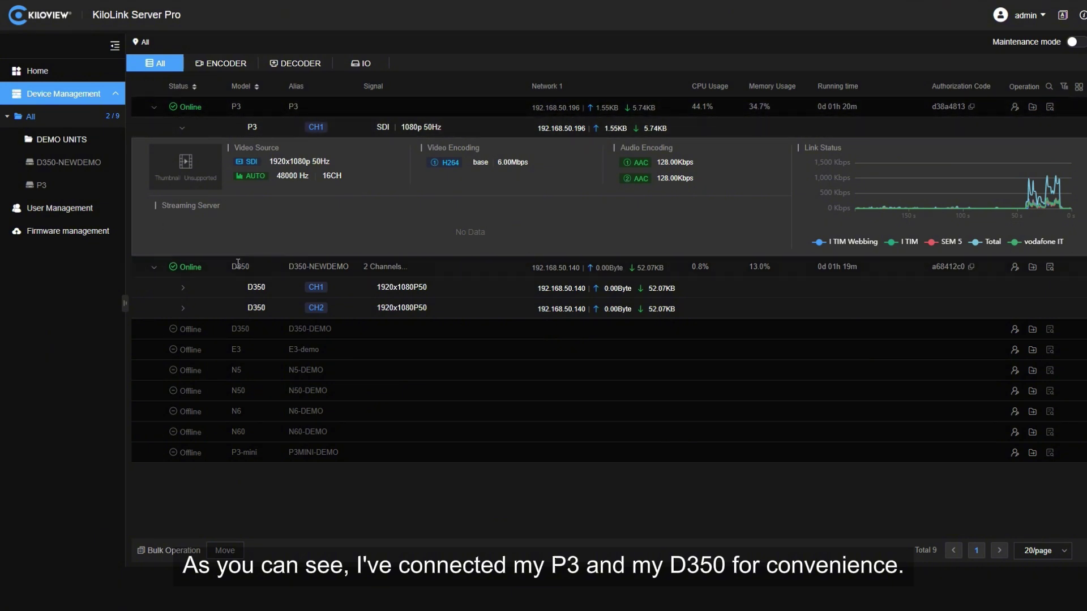
Open the P3's Device Details and bring up the Add Stream Service form.
{"action": "left_click", "coordinate": [179, 169]}
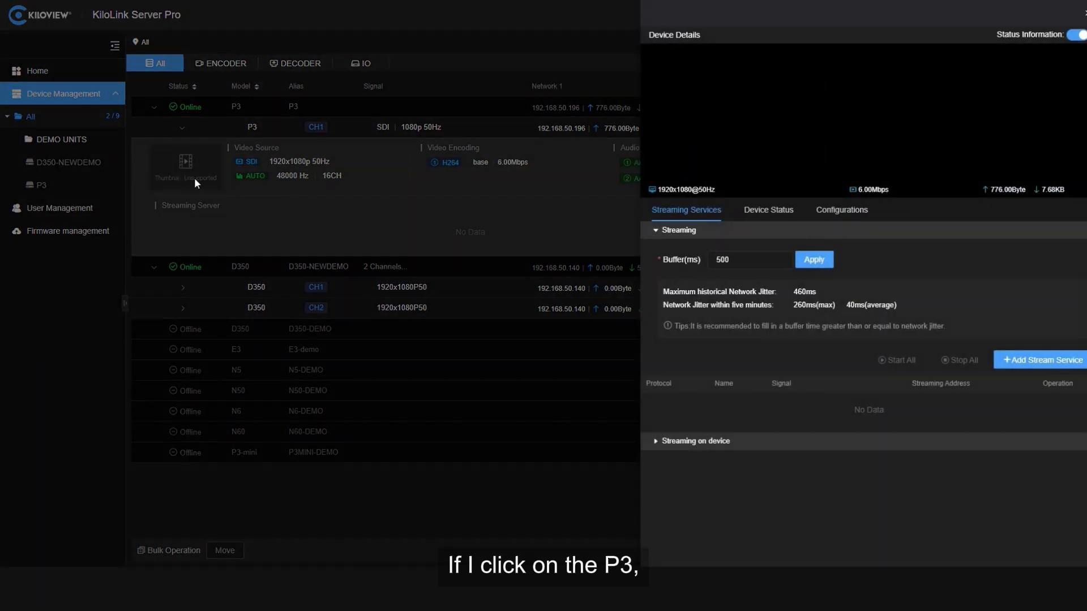
{"action": "left_click", "coordinate": [1029, 362]}
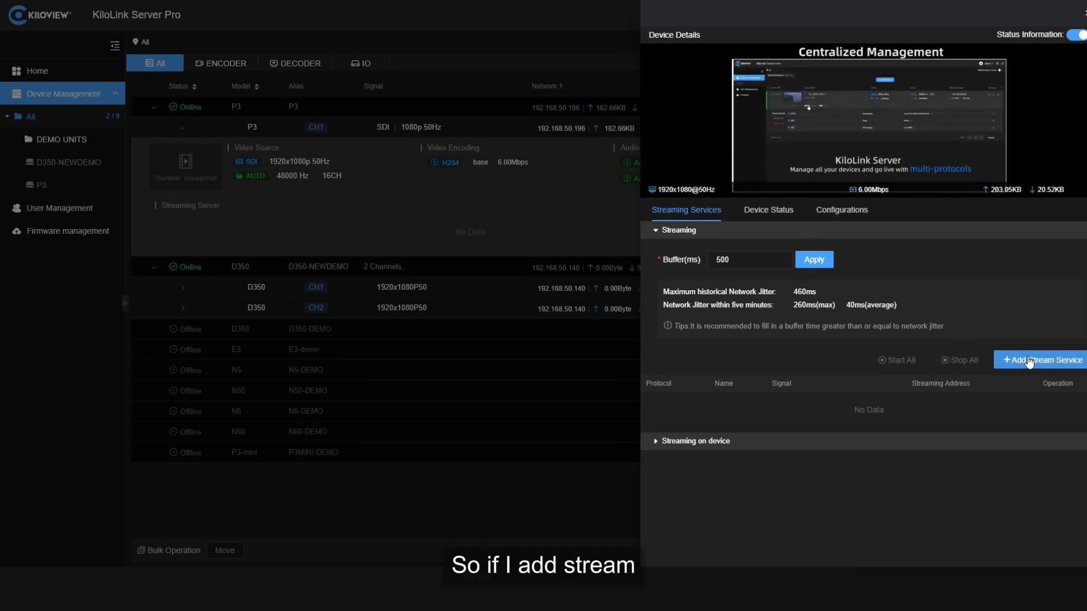
{"action": "left_click", "coordinate": [1030, 363]}
Choose SRT as the protocol and name the service p3-srt.
{"action": "left_click", "coordinate": [508, 108]}
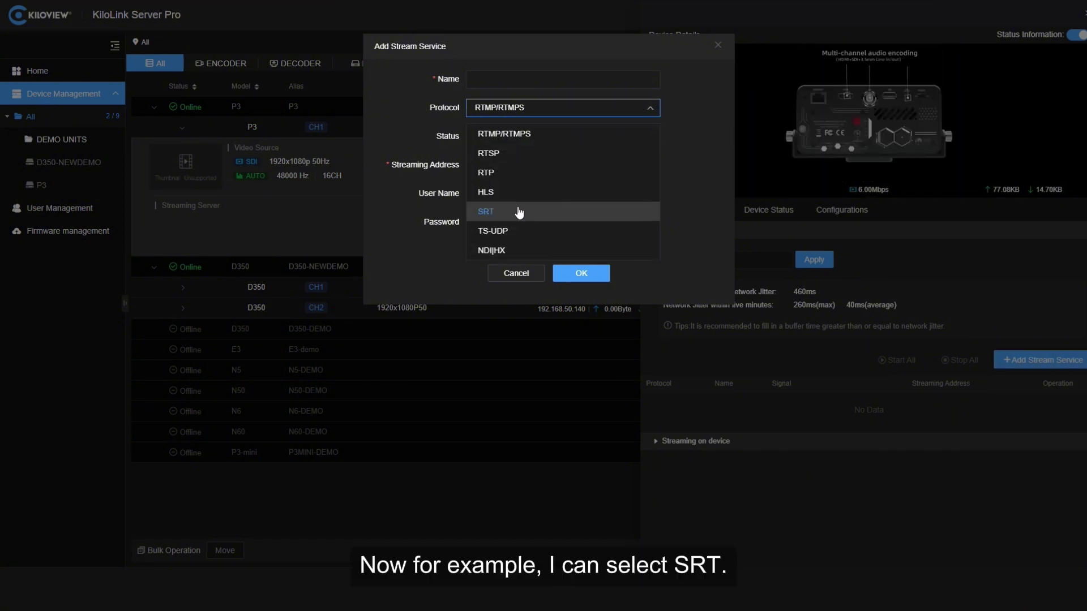
{"action": "left_click", "coordinate": [519, 213]}
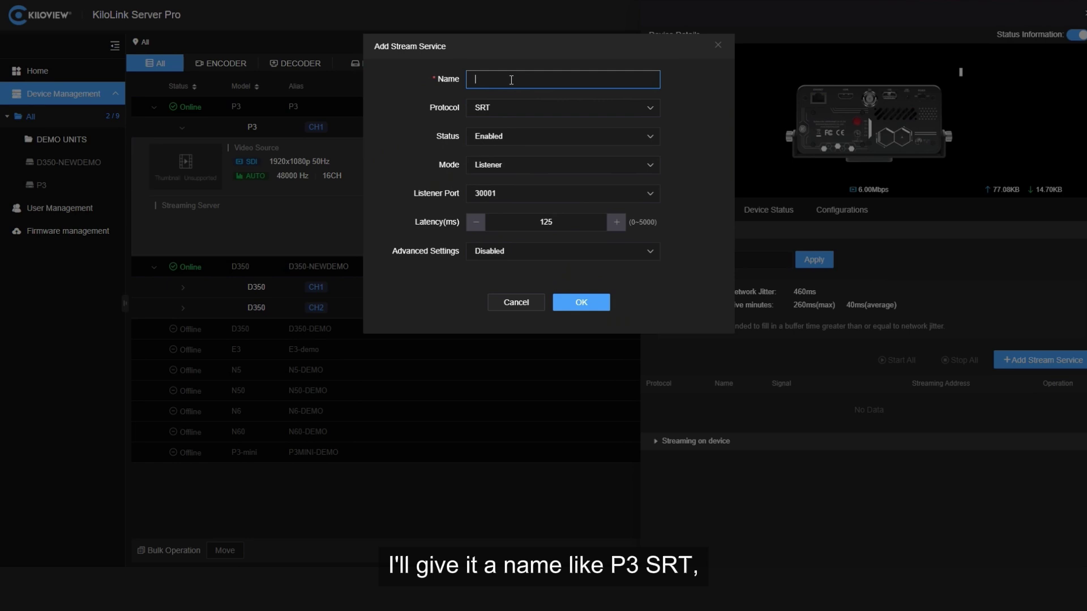
{"action": "type", "text": "p3-srt"}
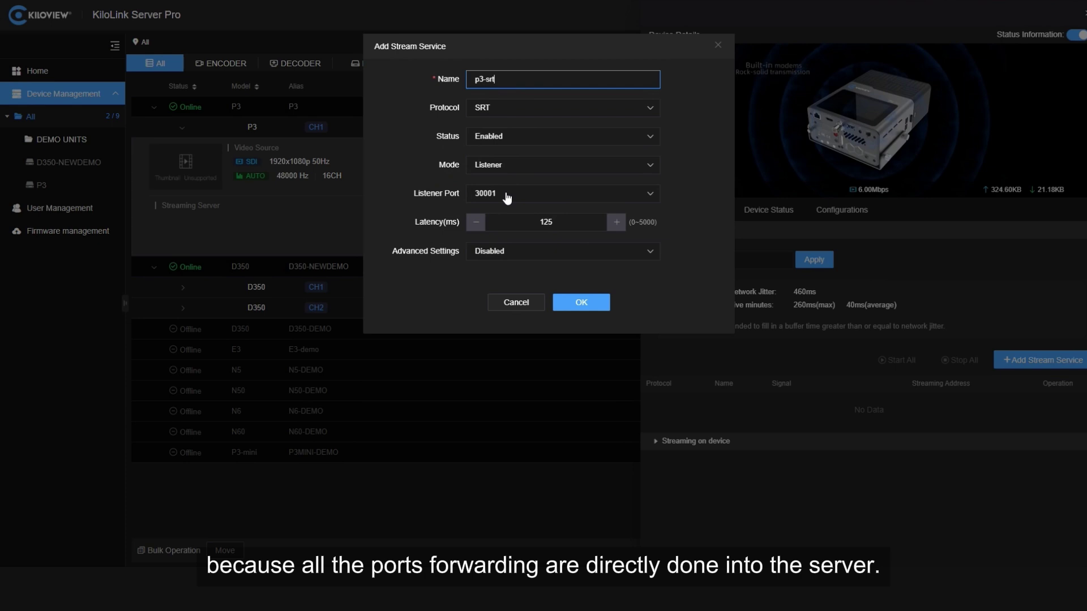
Keep listener port 30001, save the service, and copy its streaming address.
{"action": "left_click", "coordinate": [501, 194]}
{"action": "scroll", "coordinate": [540, 277], "scroll_direction": "down", "scroll_amount": 15}
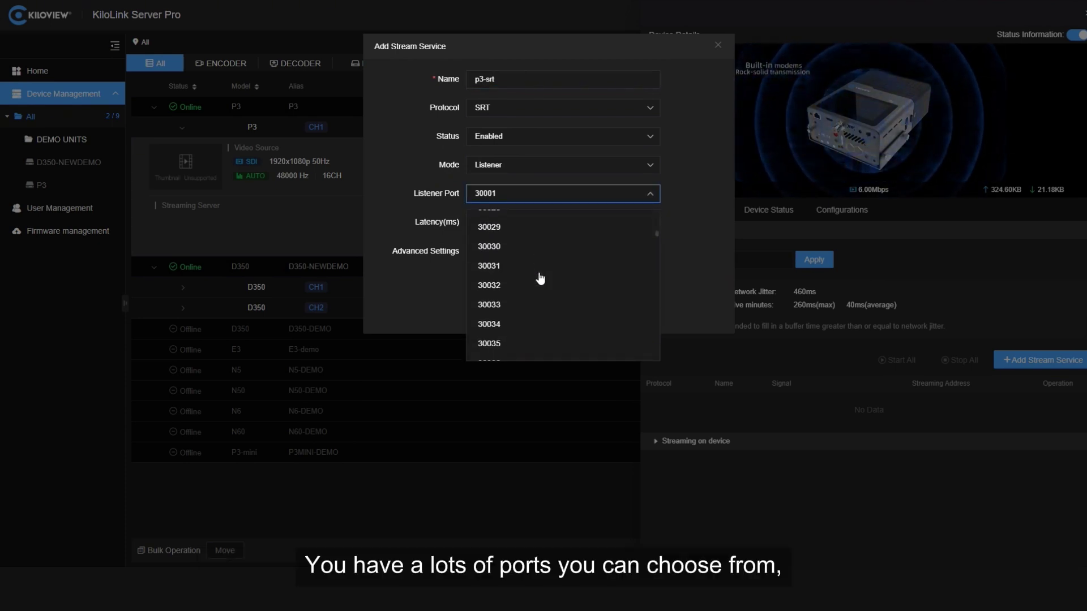
{"action": "scroll", "coordinate": [539, 278], "scroll_direction": "down", "scroll_amount": 10}
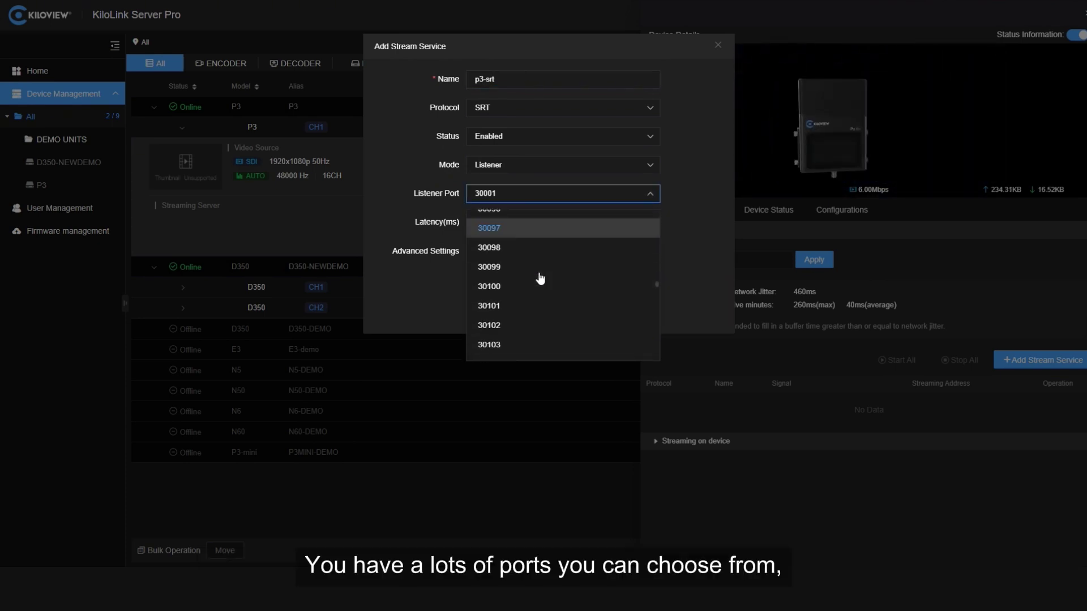
{"action": "left_click", "coordinate": [418, 171]}
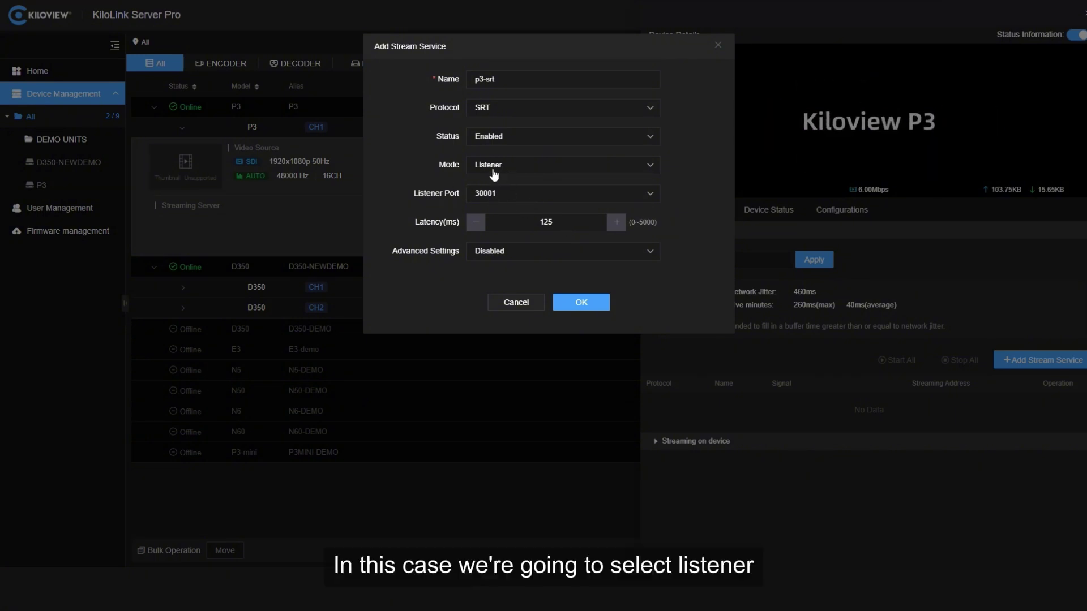
{"action": "left_click", "coordinate": [589, 300]}
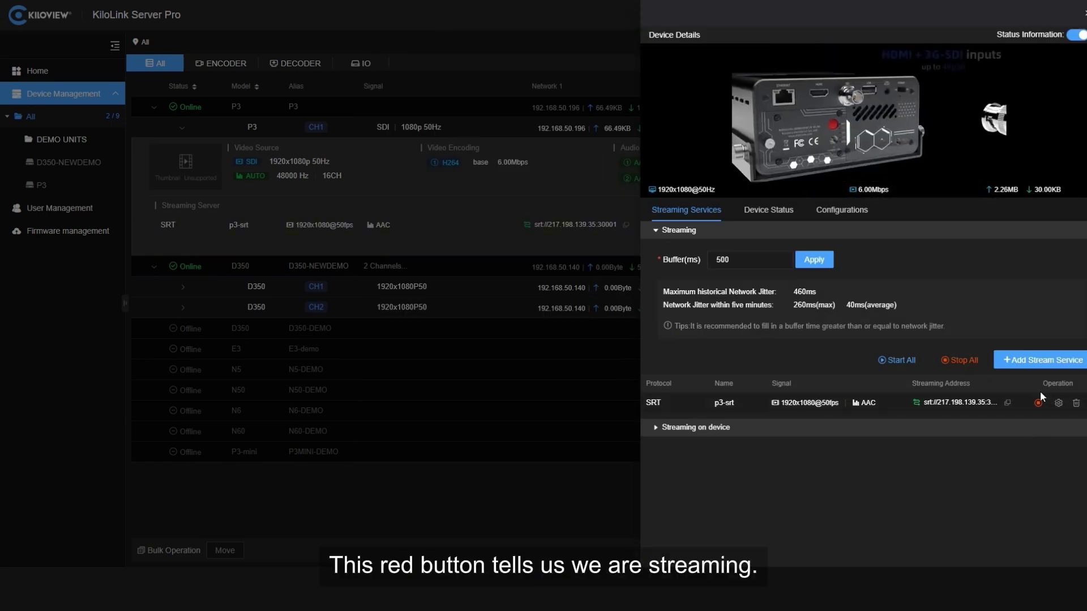
{"action": "left_click", "coordinate": [1008, 405]}
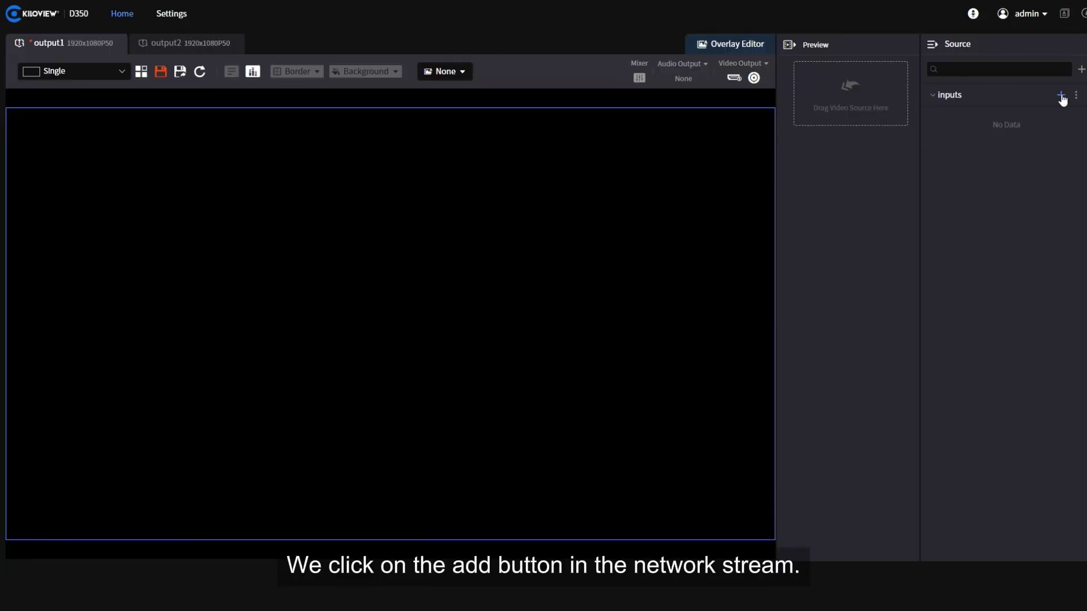
Add SRT input p3 in Caller mode pulling srt://217.198.139.35:30001.
{"action": "left_click", "coordinate": [1062, 95]}
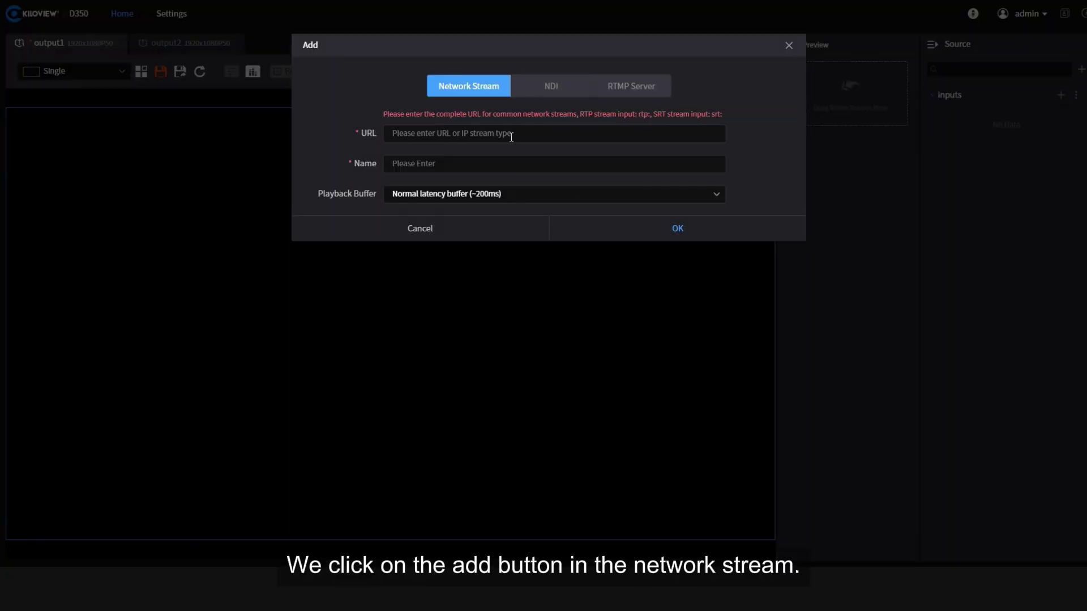
{"action": "key", "text": "ctrl+v"}
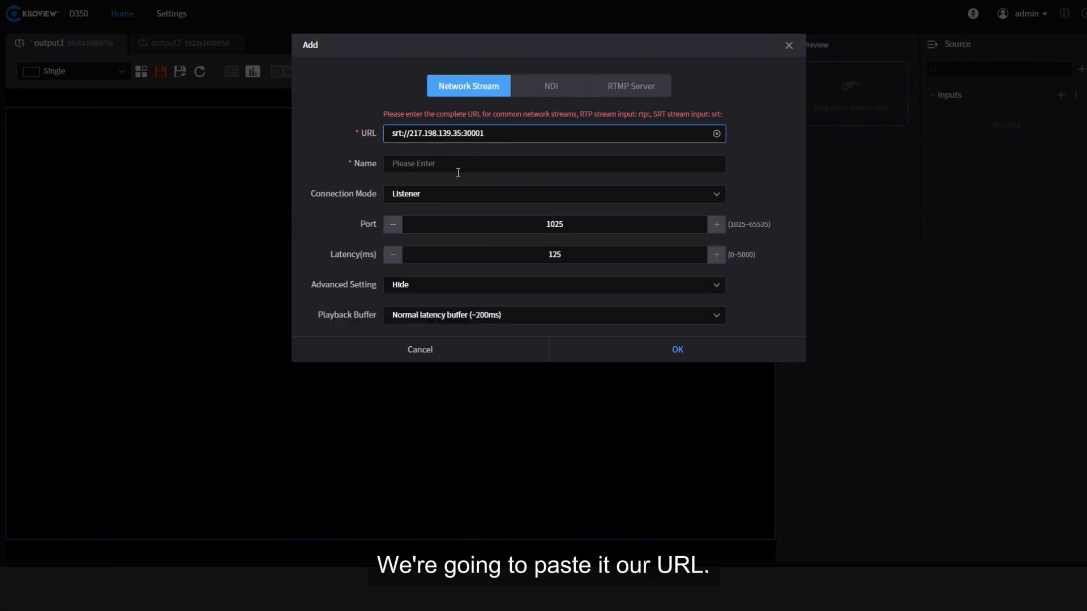
{"action": "left_click", "coordinate": [426, 196]}
{"action": "left_click", "coordinate": [440, 237]}
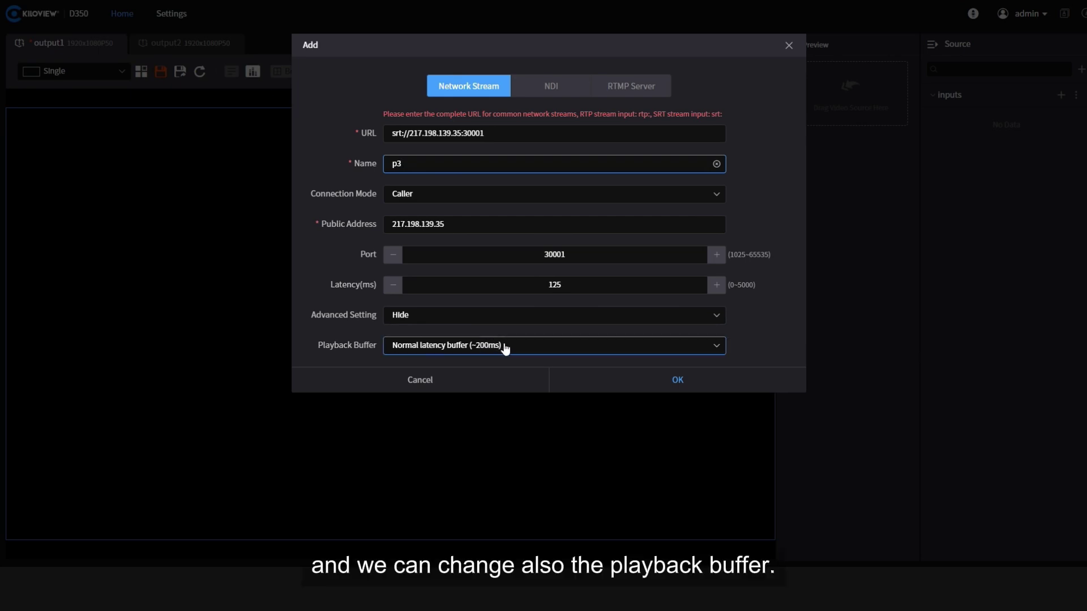
{"action": "left_click", "coordinate": [654, 377]}
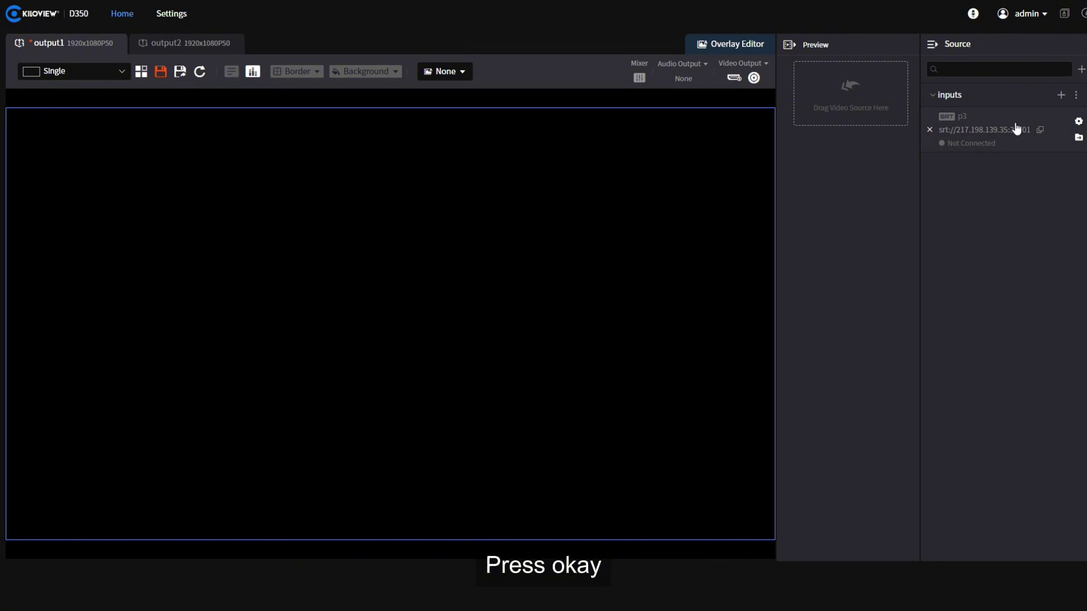
Place the p3 source in the preview, then onto the output1 canvas to show the feed.
{"action": "left_click_drag", "start_coordinate": [855, 93], "coordinate": [854, 90]}
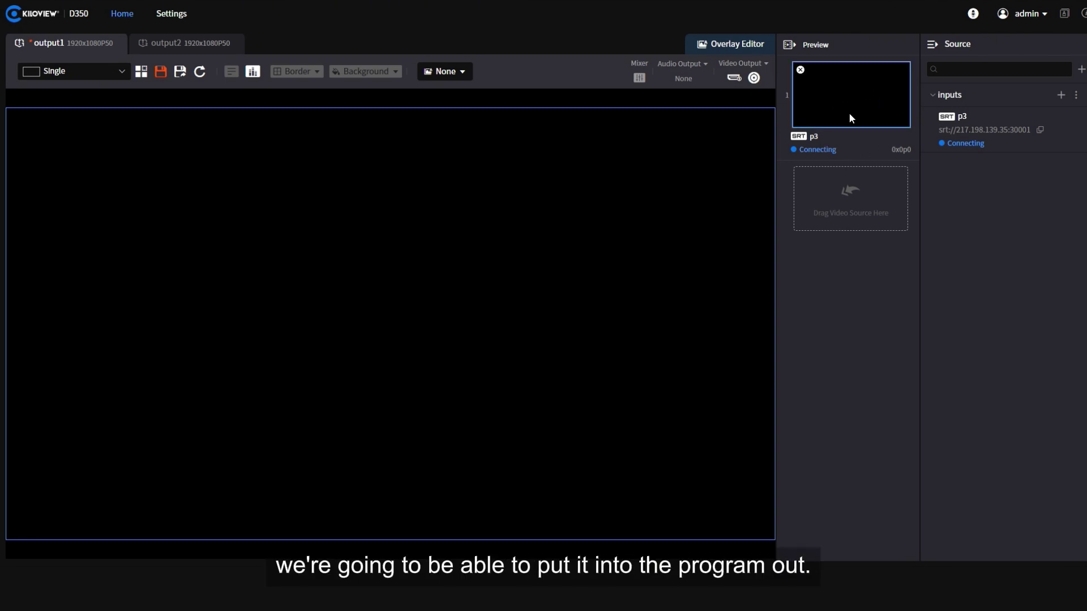
{"action": "left_click_drag", "start_coordinate": [862, 103], "coordinate": [542, 203]}
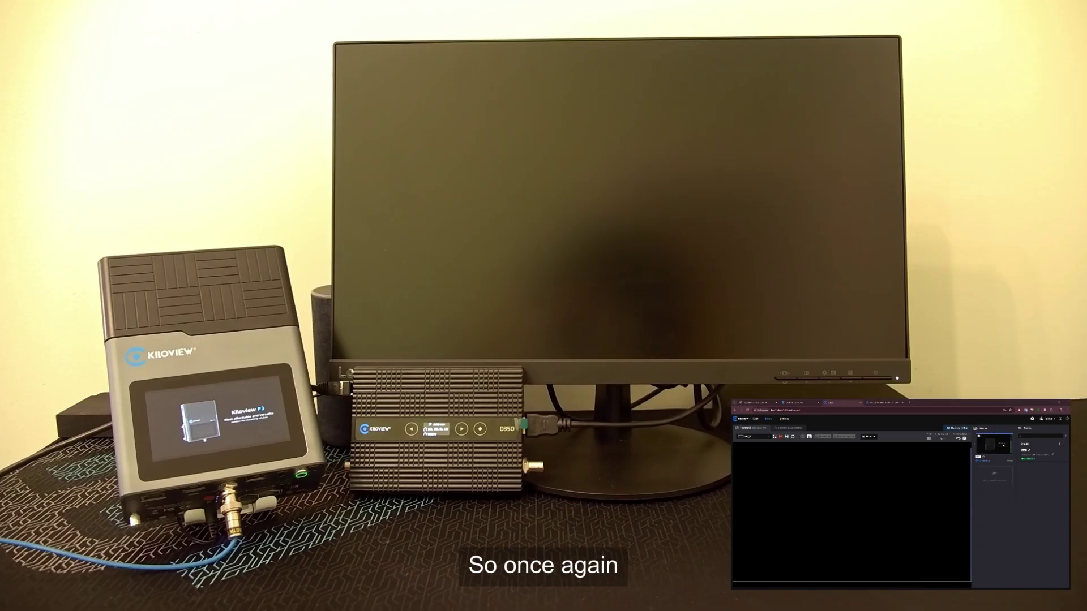
{"action": "left_click_drag", "start_coordinate": [1004, 446], "coordinate": [989, 445]}
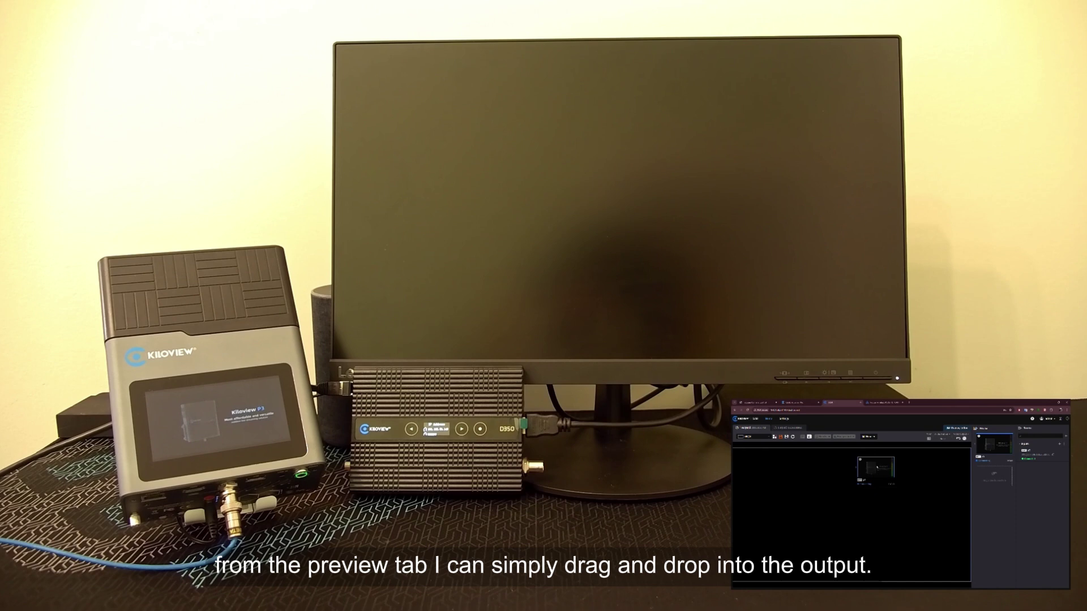
{"action": "left_click_drag", "start_coordinate": [840, 484], "coordinate": [841, 484]}
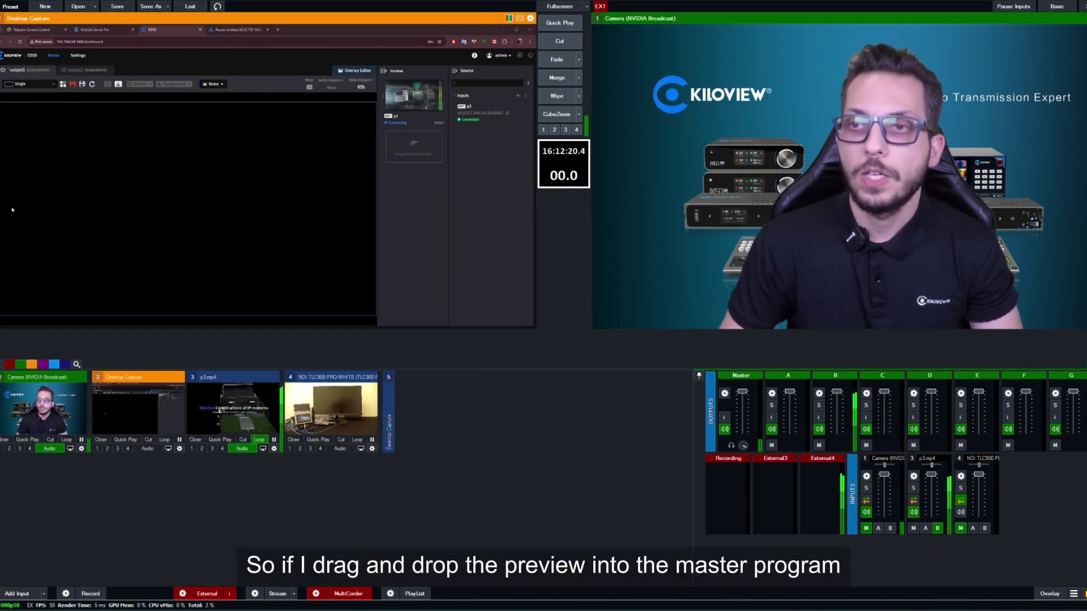
Put the p3 preview on the D350 output canvas and set the video output port to SDI.
{"action": "left_click_drag", "start_coordinate": [417, 99], "coordinate": [227, 176]}
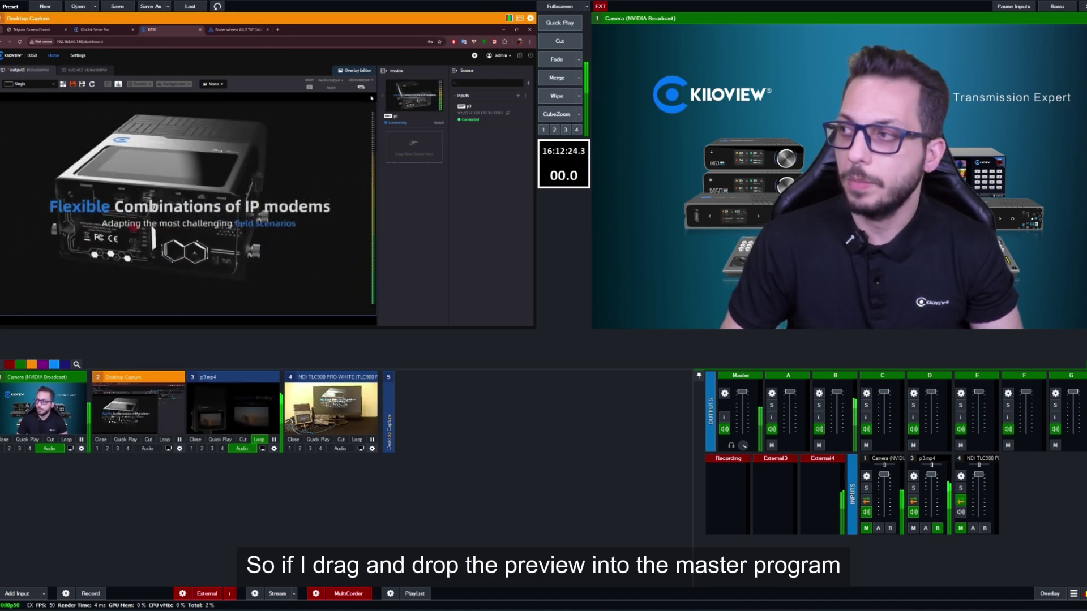
{"action": "left_click", "coordinate": [366, 80]}
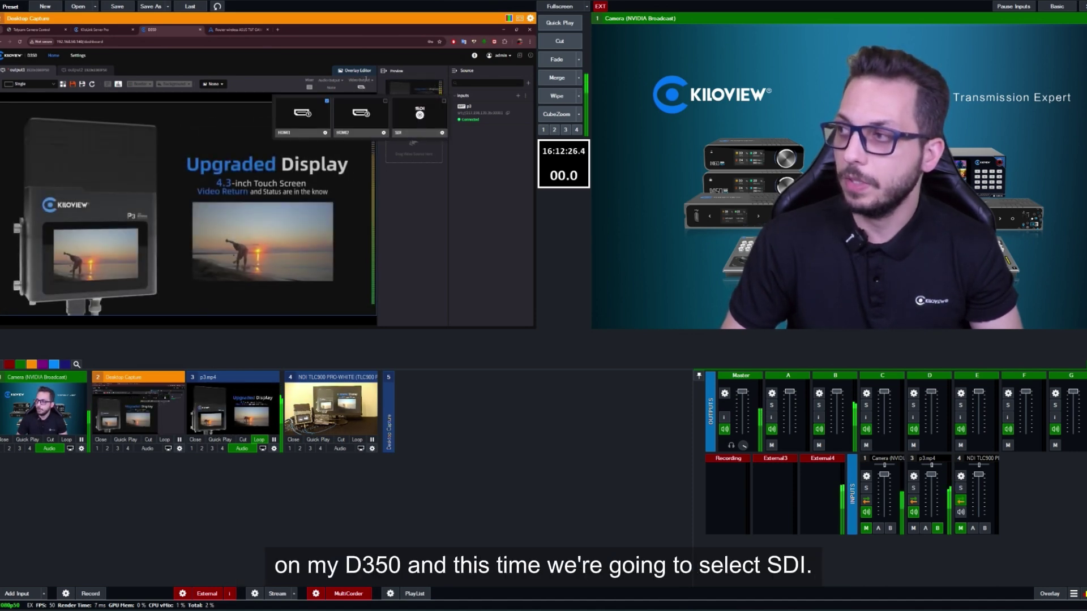
{"action": "left_click", "coordinate": [444, 101]}
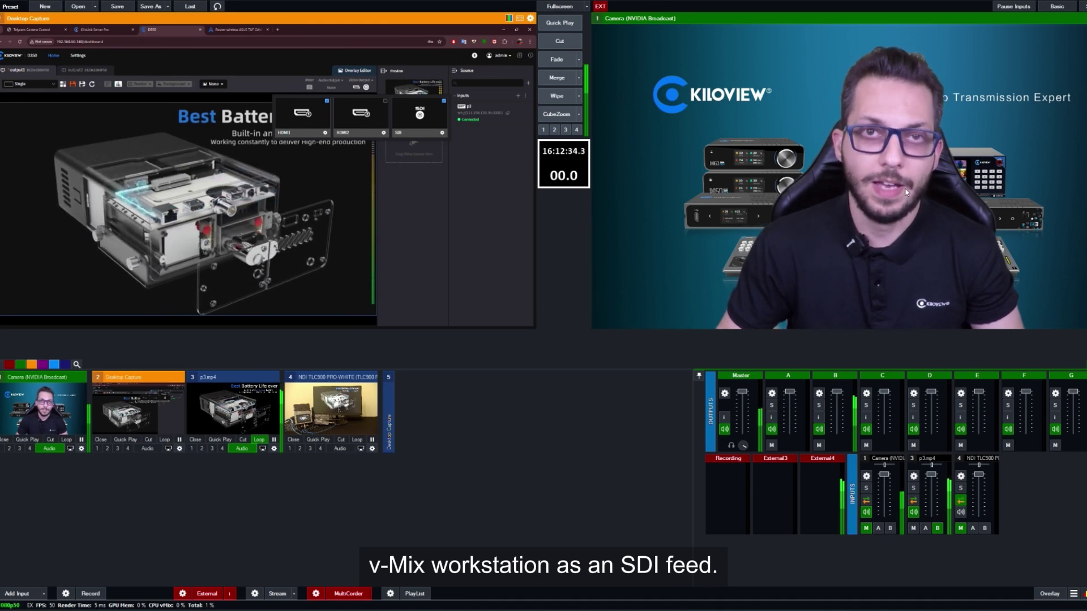
Add a vMix Camera input using the DeckLink 8K Pro (2) 2 capture device.
{"action": "left_click", "coordinate": [17, 593]}
{"action": "left_click", "coordinate": [362, 196]}
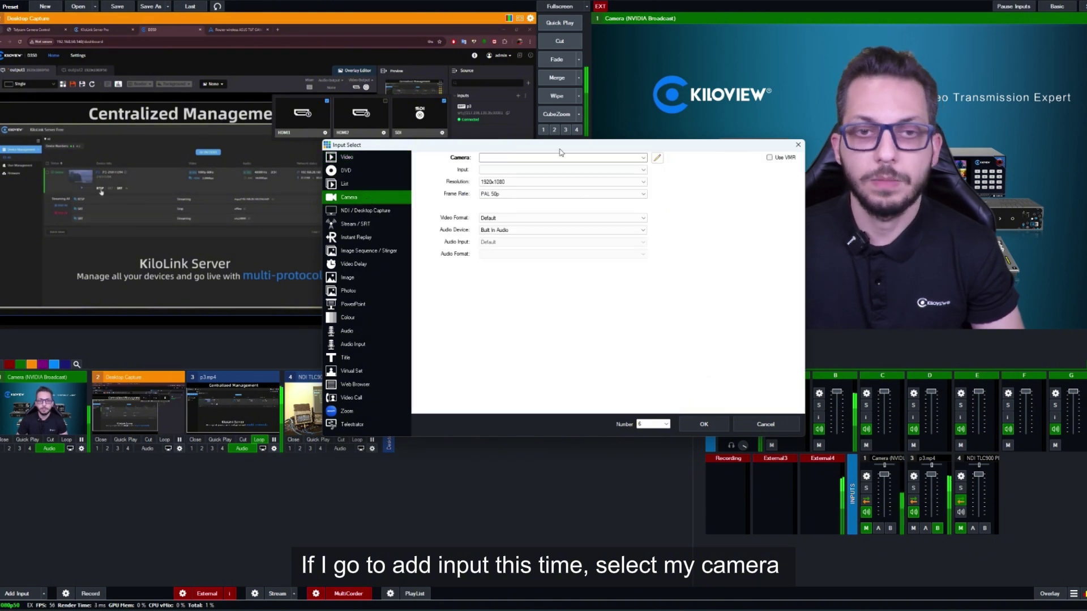
{"action": "left_click", "coordinate": [518, 158]}
{"action": "left_click", "coordinate": [531, 173]}
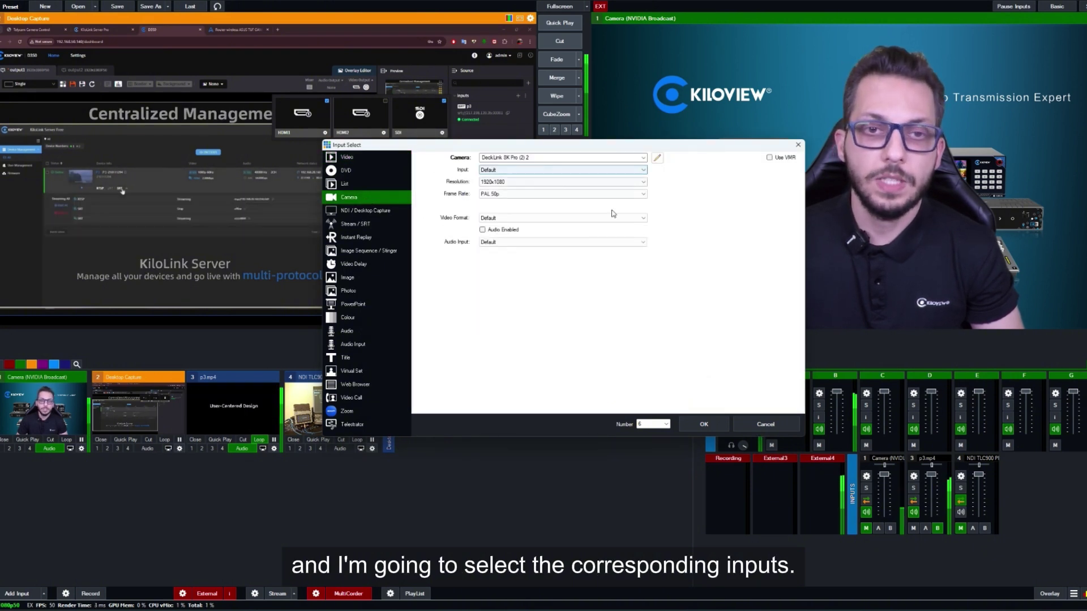
{"action": "left_click", "coordinate": [716, 425]}
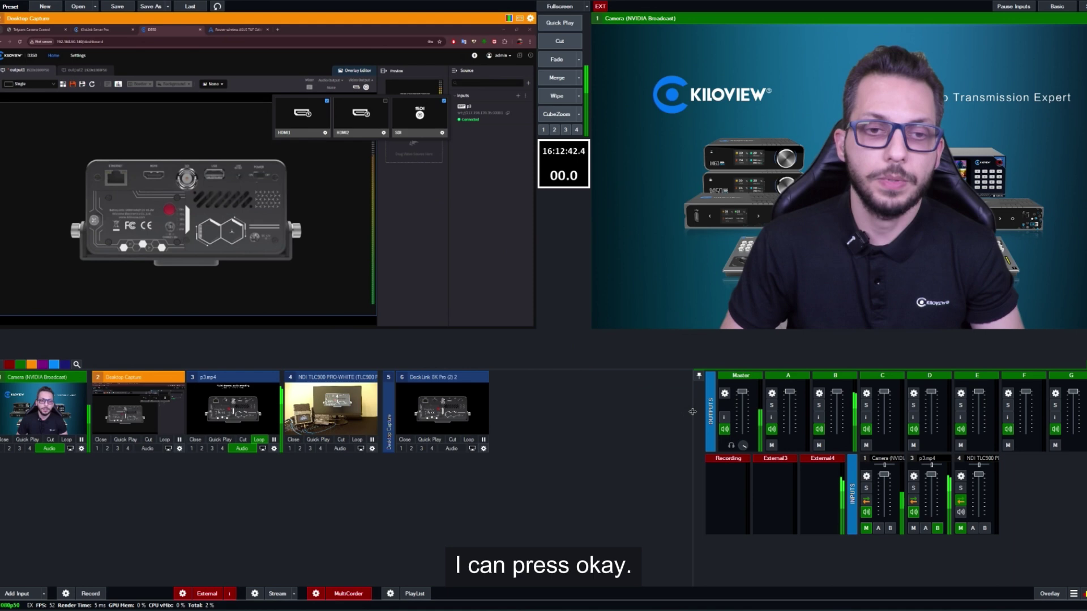
View input 6, the DeckLink 8K Pro (2) 2 capture, full size.
{"action": "left_click", "coordinate": [472, 449]}
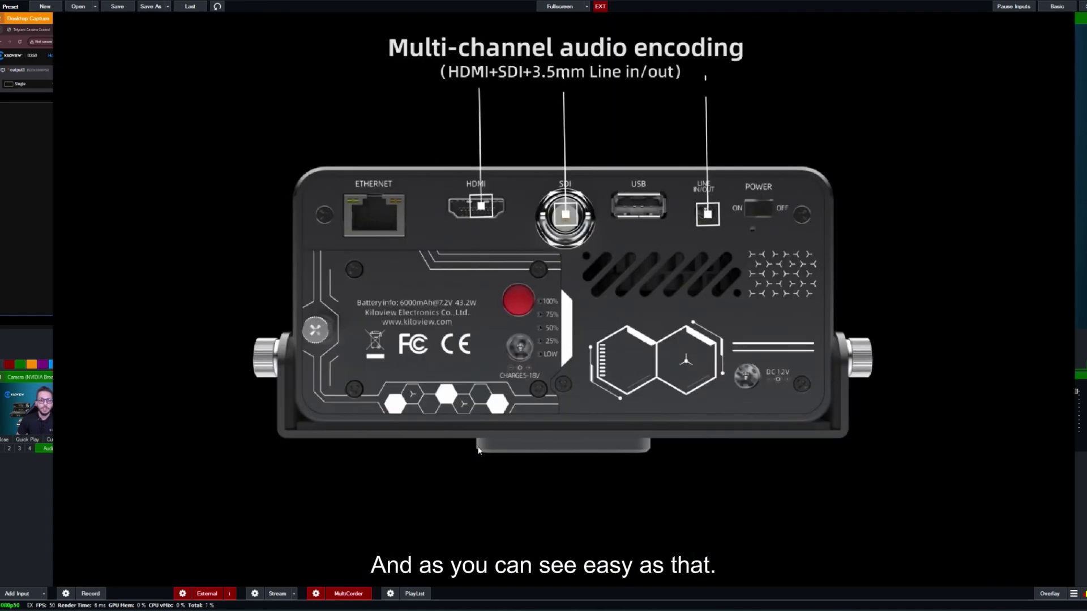